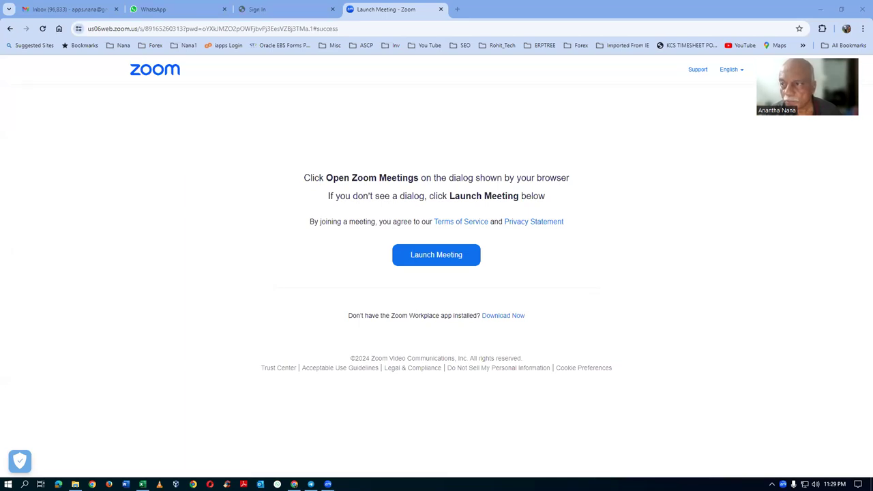
Step: Sign in to Oracle Fusion Cloud Applications from the Sign In tab with the provided credentials
left_click(263, 9)
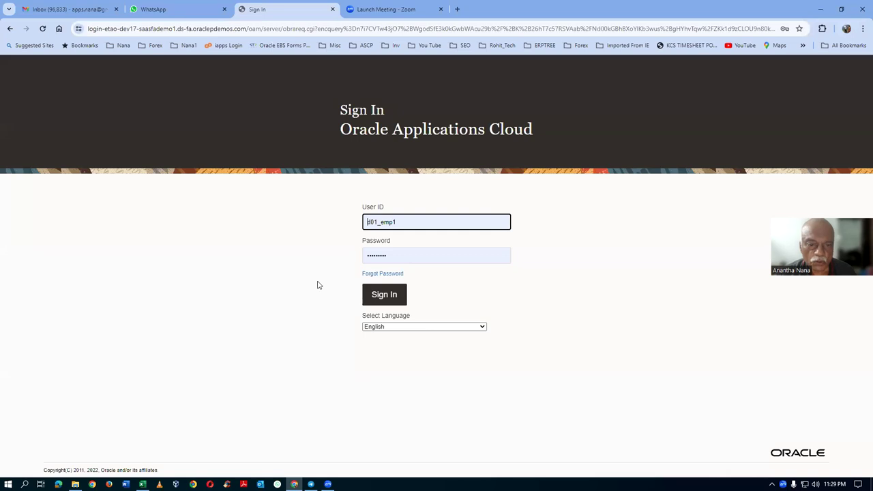
left_click(384, 300)
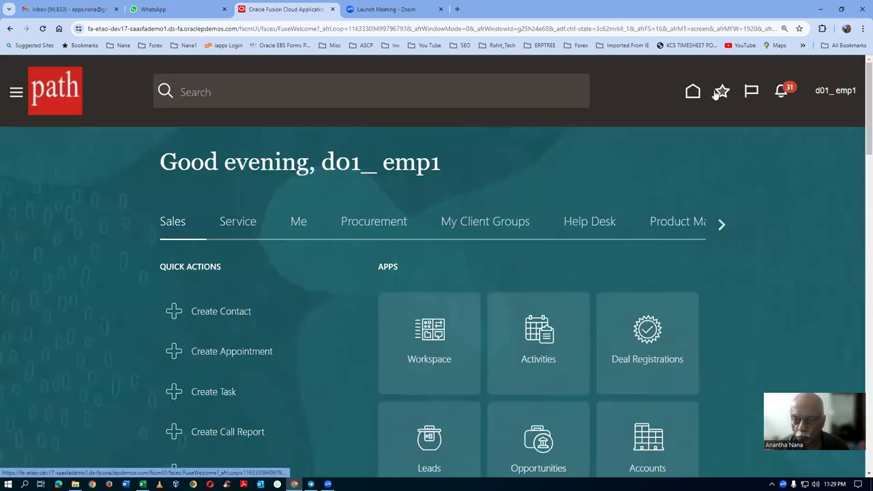
Step: Visit Monitor Processes, then open Product Information Management and show its Item Management tasks
left_click(719, 92)
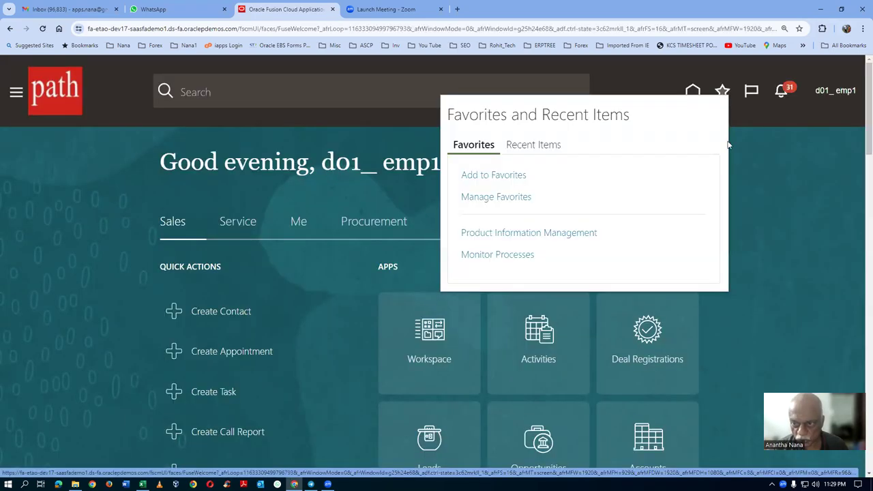
left_click(498, 256)
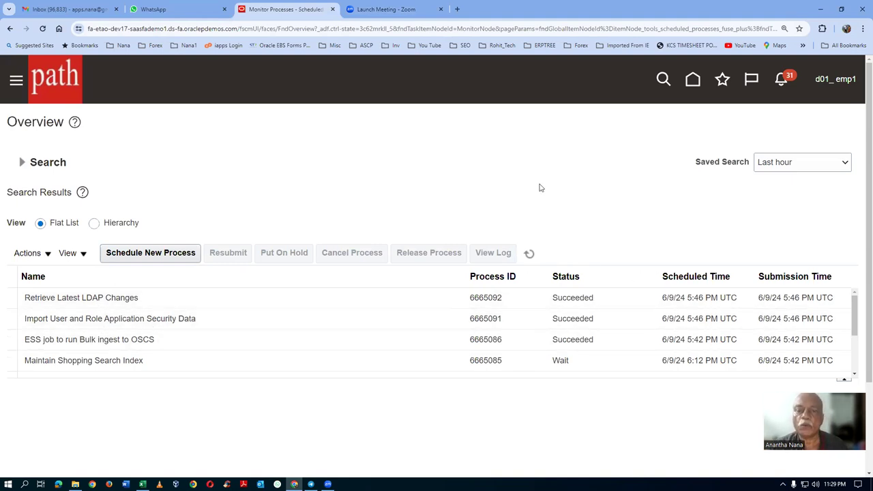
left_click(723, 80)
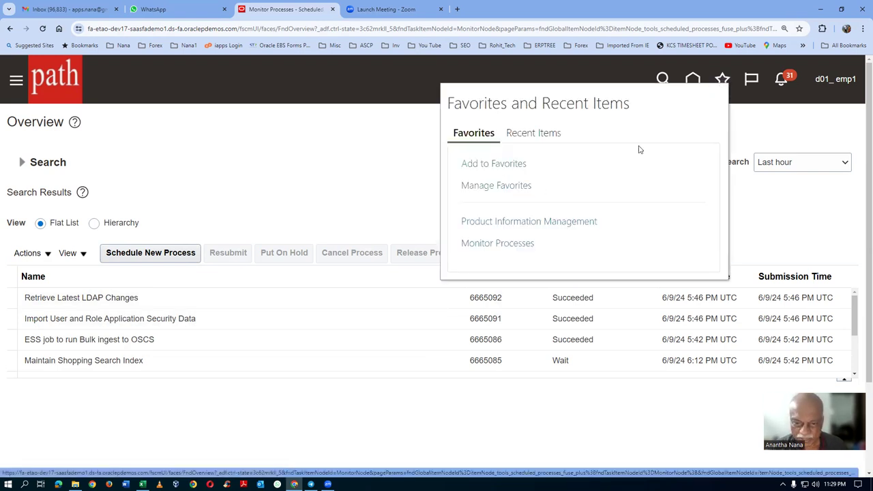
left_click(543, 223)
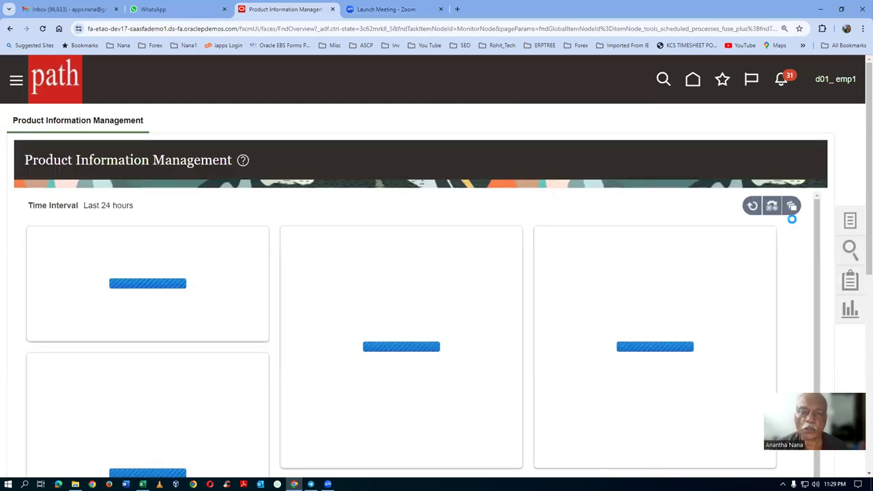
left_click(851, 222)
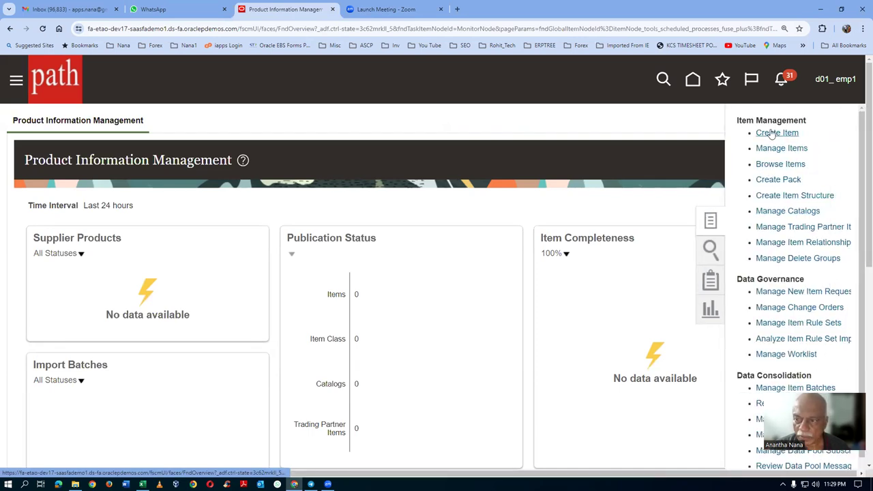
Step: Create an item in organization D010, class d01_i5_Laptop, with the d01 Purchased Item template
left_click(772, 132)
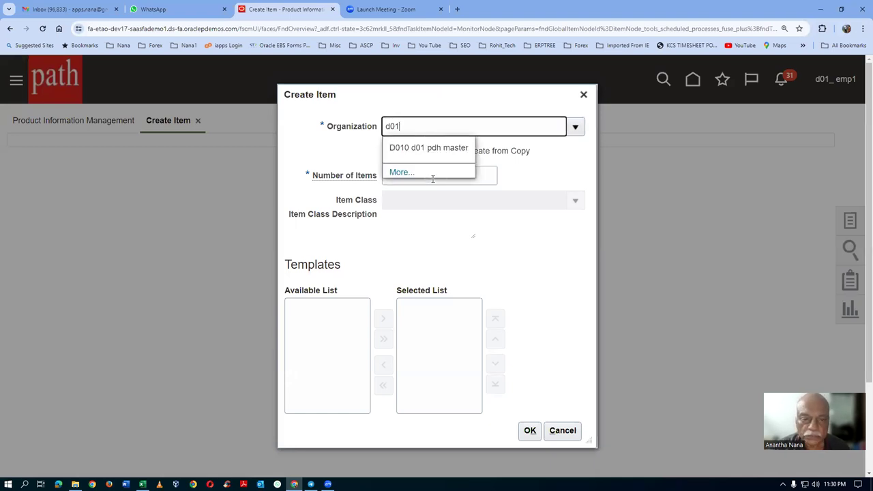
left_click(441, 148)
left_click(441, 149)
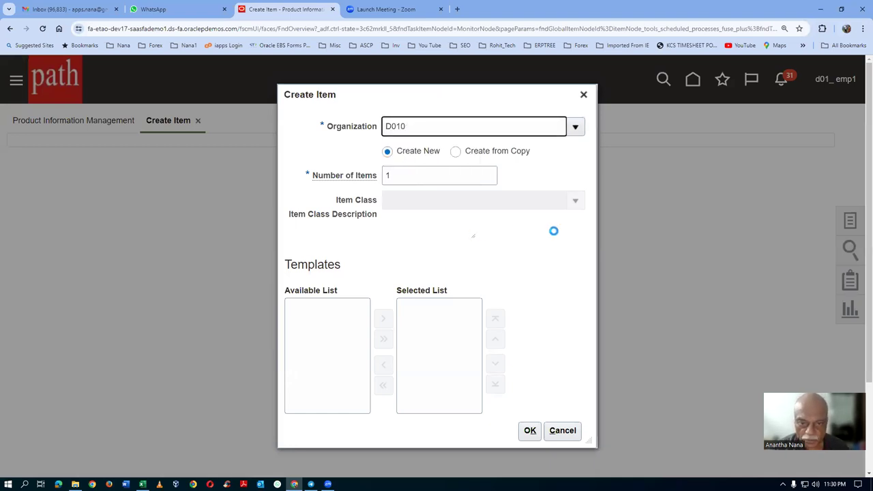
left_click(576, 202)
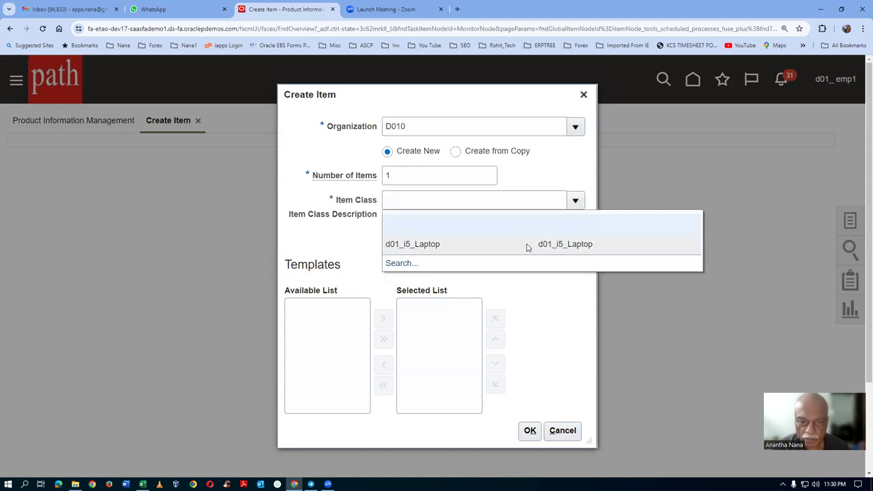
left_click(527, 247)
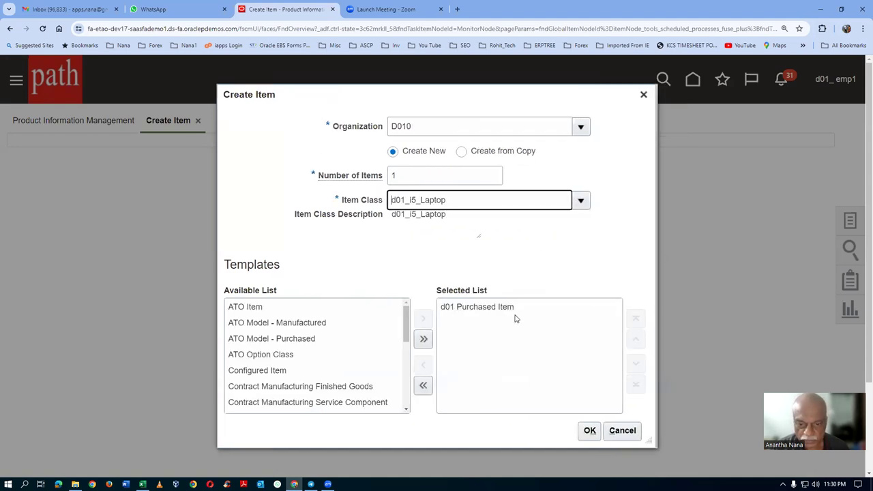
left_click(587, 432)
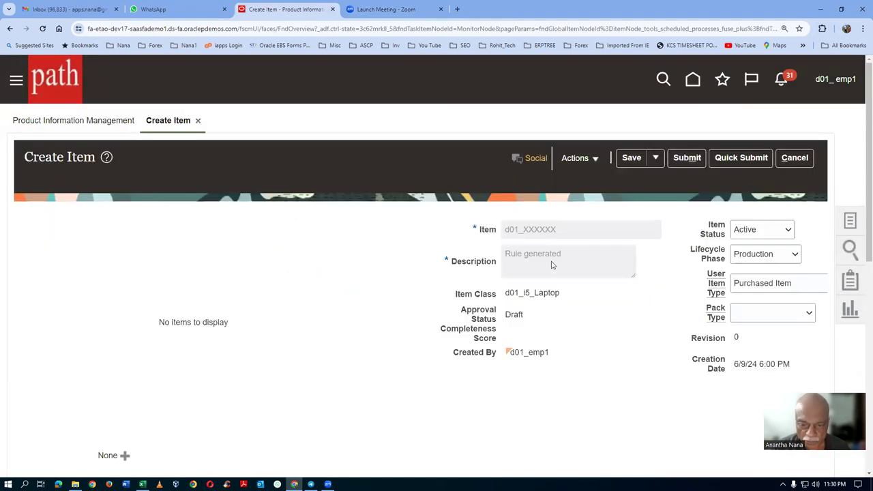
Step: Set the laptop's mandatory attributes to 16 GB RAM and d01_Display 21
scroll(250, 321, "down", 5)
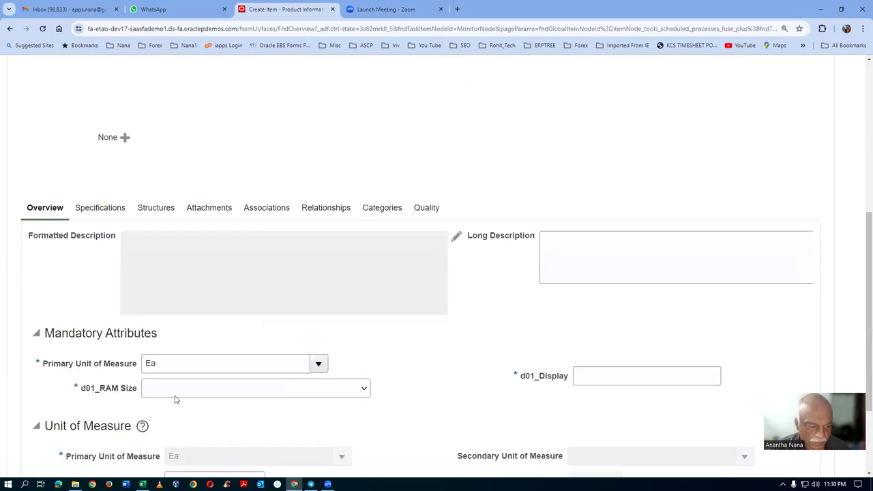
left_click(175, 396)
left_click(180, 415)
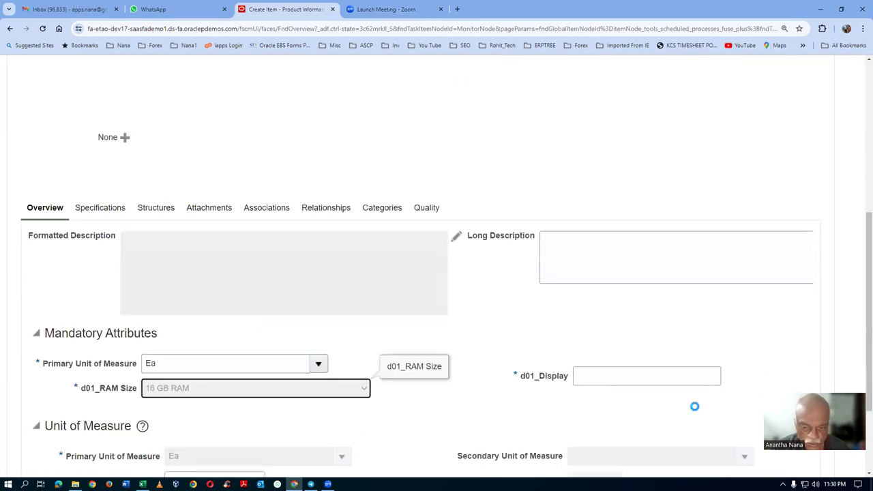
left_click(641, 381)
type("21")
key("Tab")
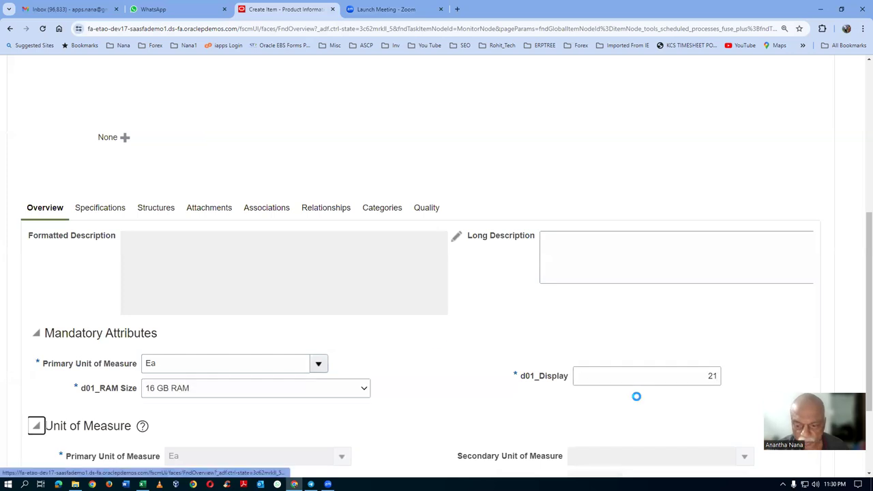
Step: Save the item as d01_1090 and acknowledge the rules message
scroll(419, 310, "up", 5)
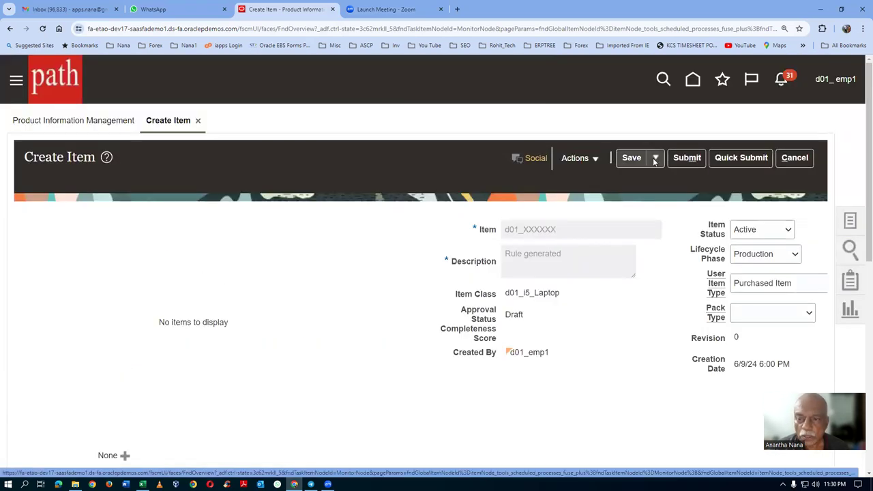
left_click(634, 162)
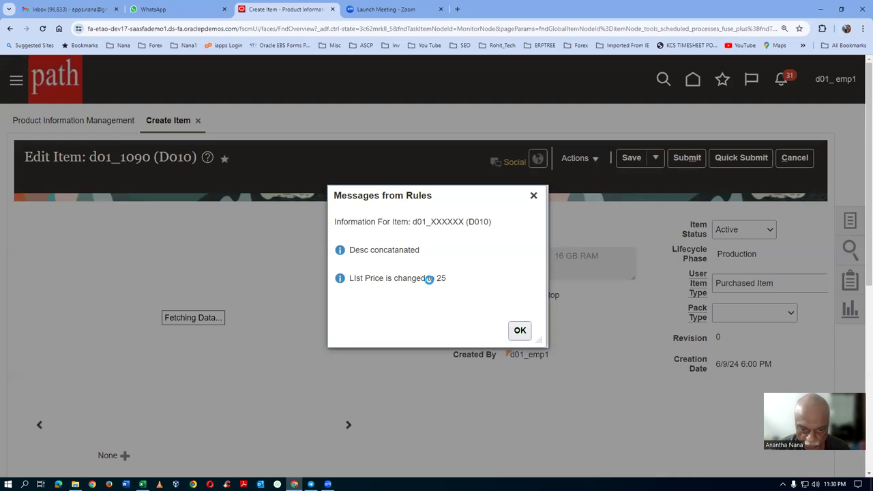
left_click(520, 331)
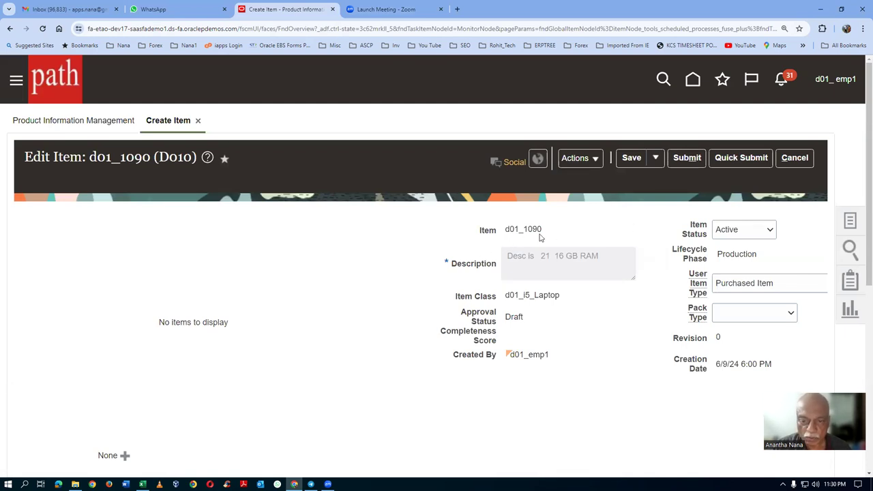
Step: Start a new item request for the item, named and described 'd01 app group 4'
left_click(687, 158)
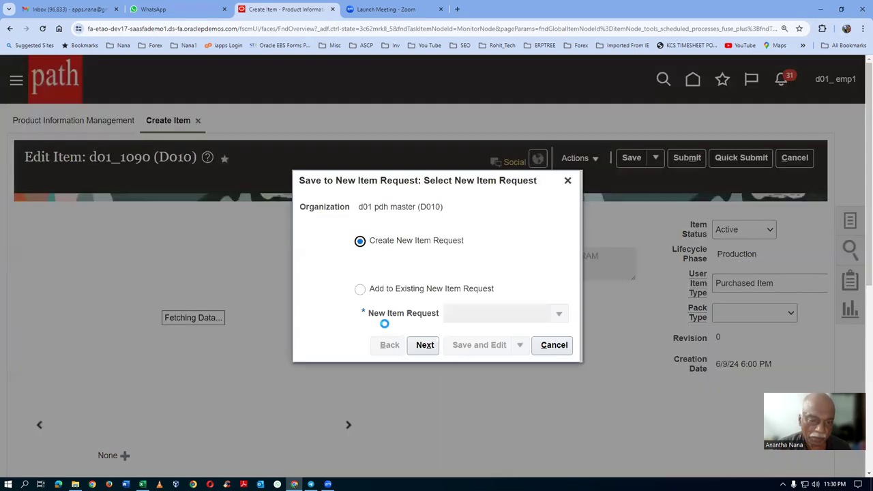
left_click(424, 345)
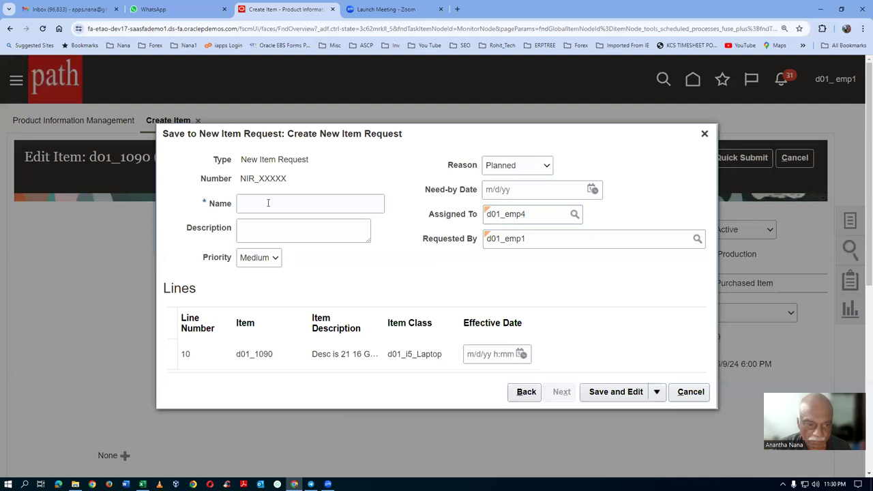
left_click(273, 202)
type("d01 app group 4")
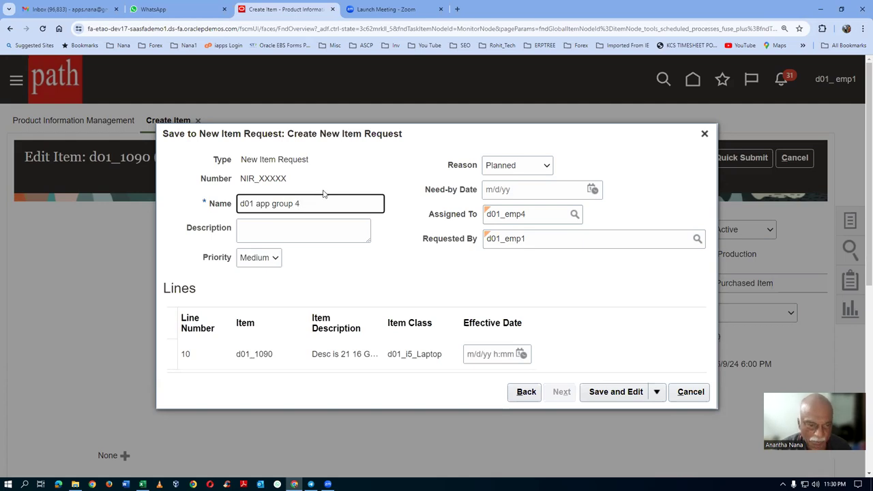
left_click_drag(319, 204, 151, 249)
key("ctrl+c")
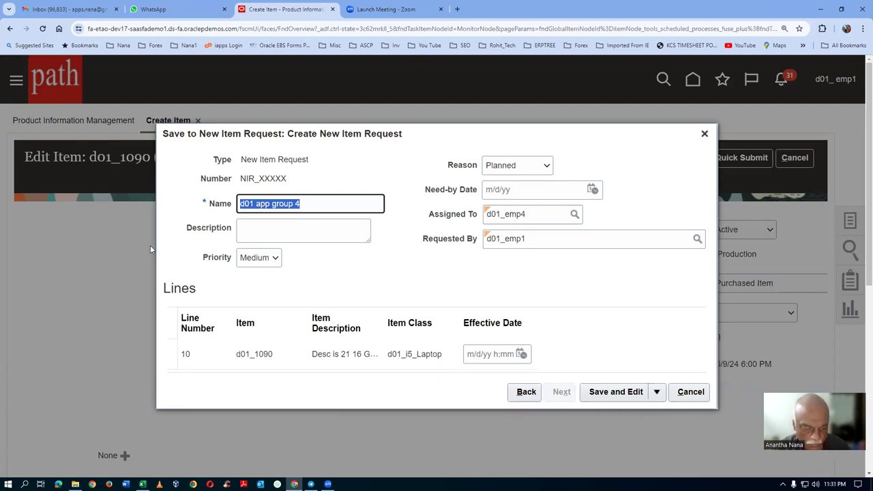
left_click(276, 228)
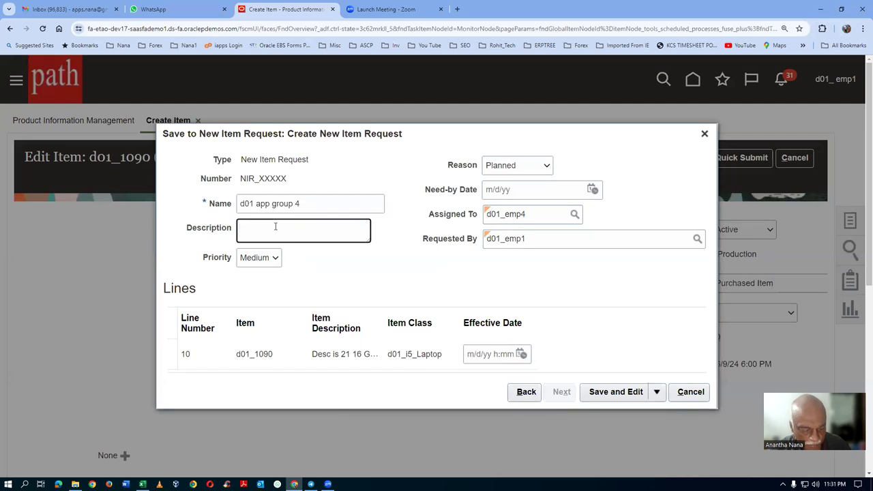
key("ctrl+v")
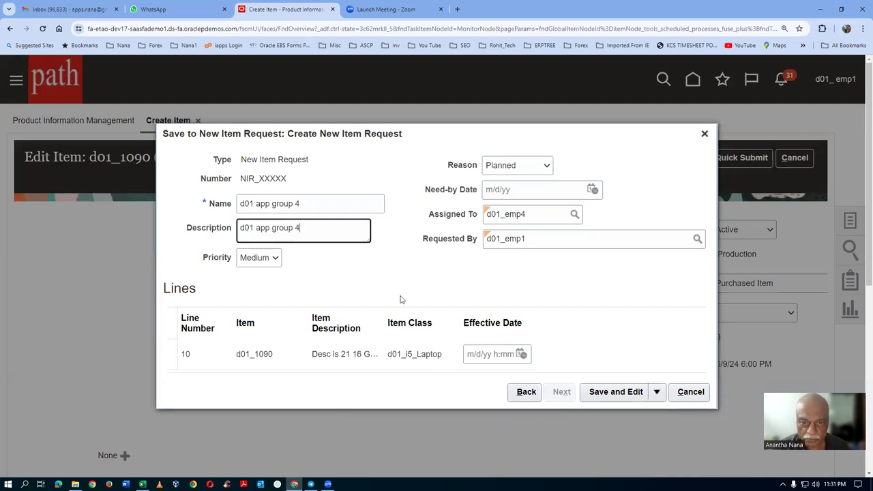
Step: Keep reason Planned and save the request as NIR_150, opening it for editing
left_click(504, 171)
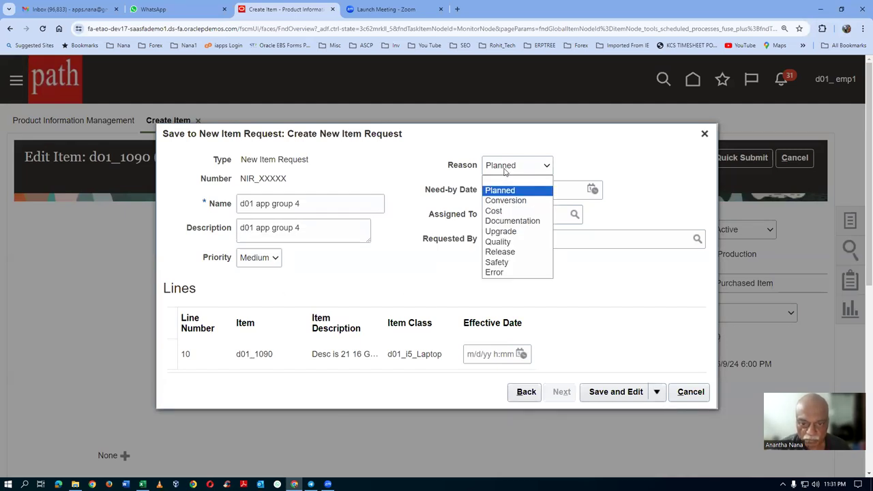
left_click(505, 171)
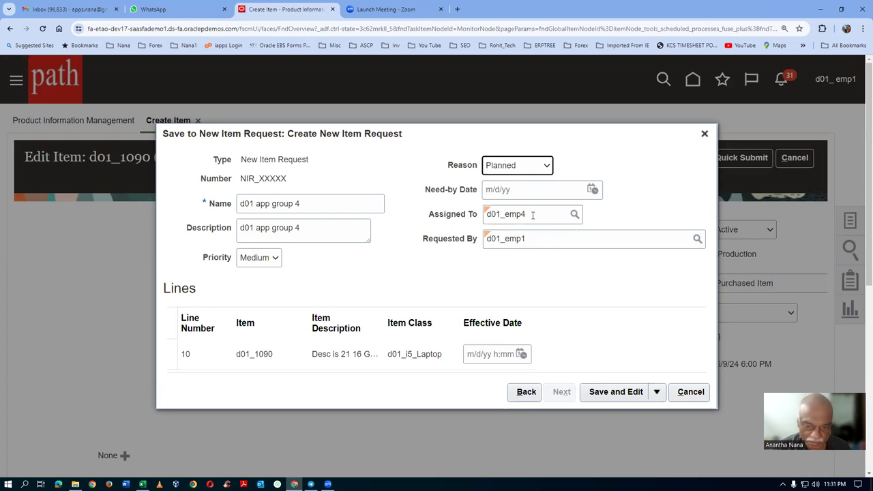
left_click(612, 394)
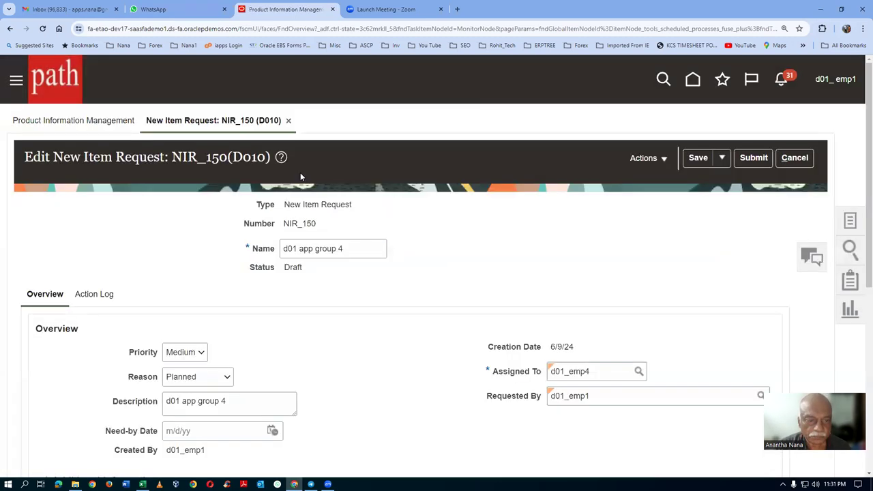
Step: Review NIR_150's Overview details and its Action Log tab
scroll(318, 297, "down", 2)
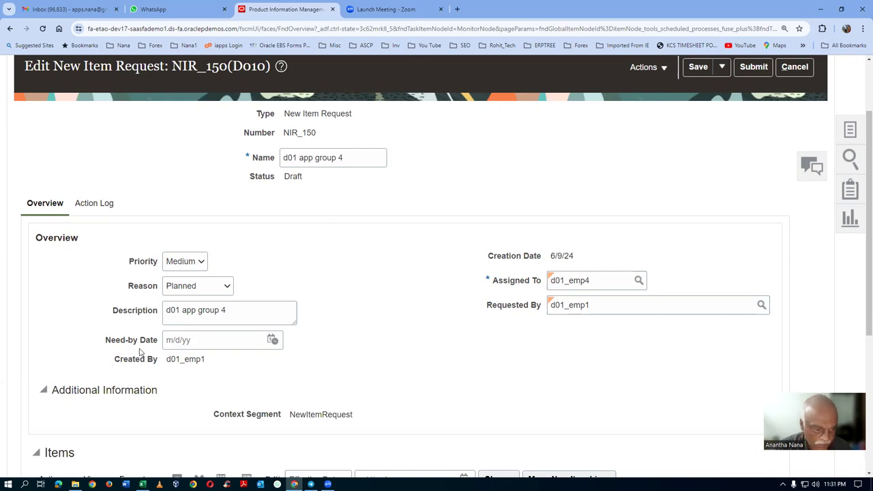
scroll(199, 354, "down", 2)
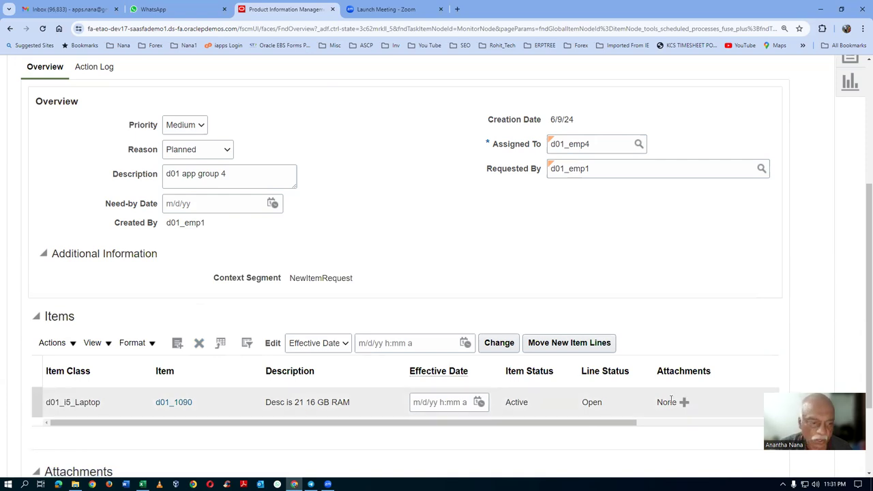
scroll(672, 402, "down", 2)
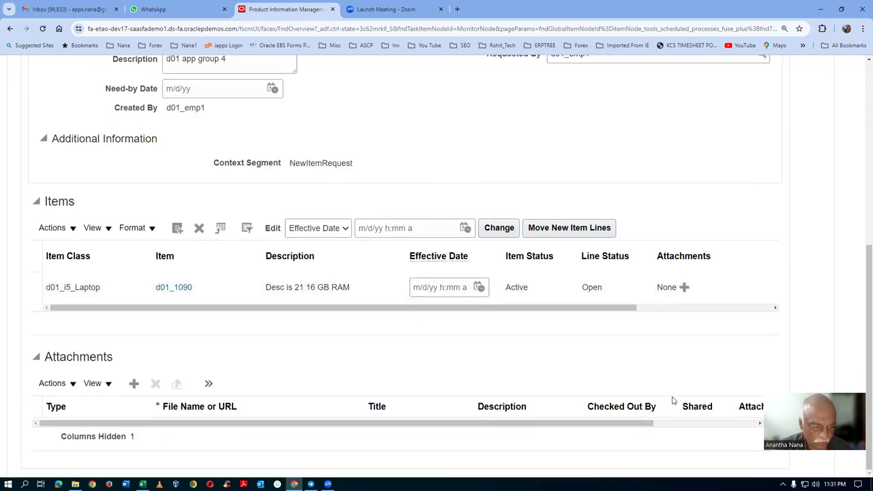
scroll(672, 397, "up", 3)
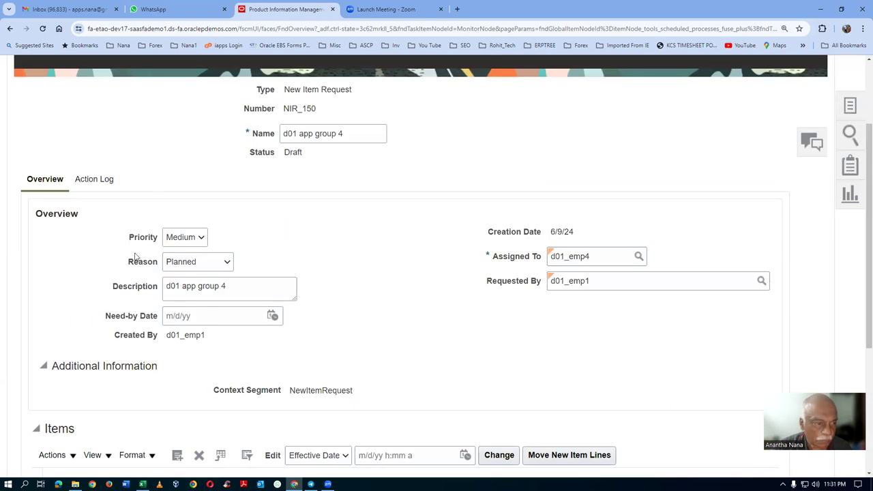
left_click(94, 180)
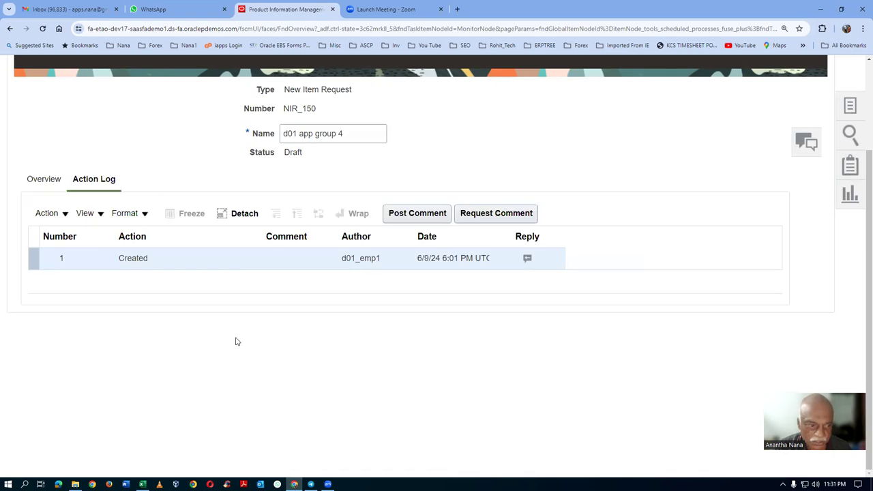
Step: Submit NIR_150 for approval and return to the Product Information Management task list
scroll(284, 345, "up", 2)
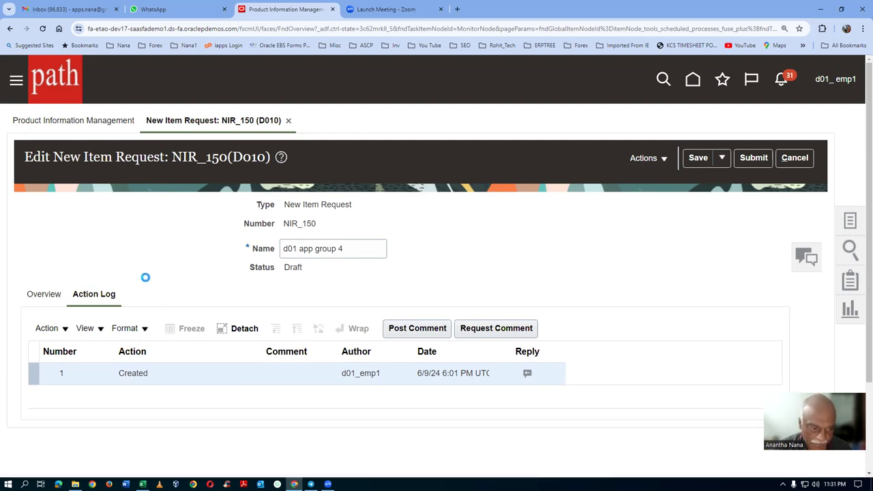
scroll(146, 278, "down", 4)
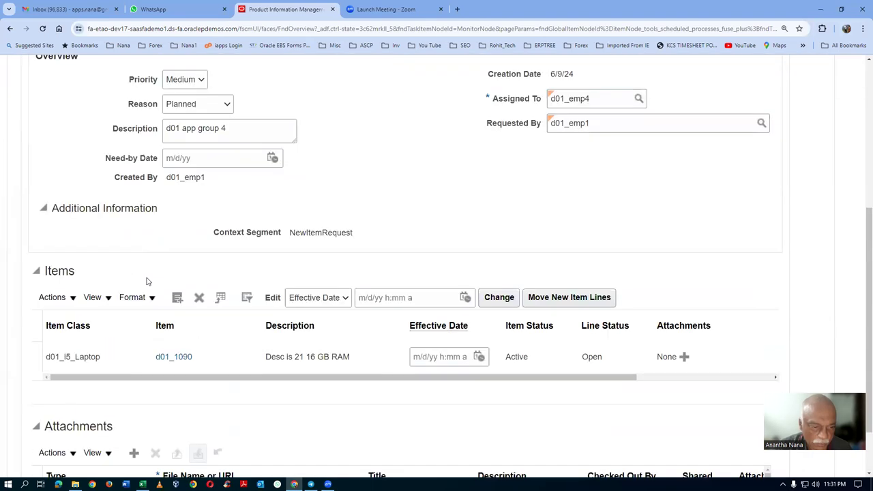
scroll(598, 265, "up", 5)
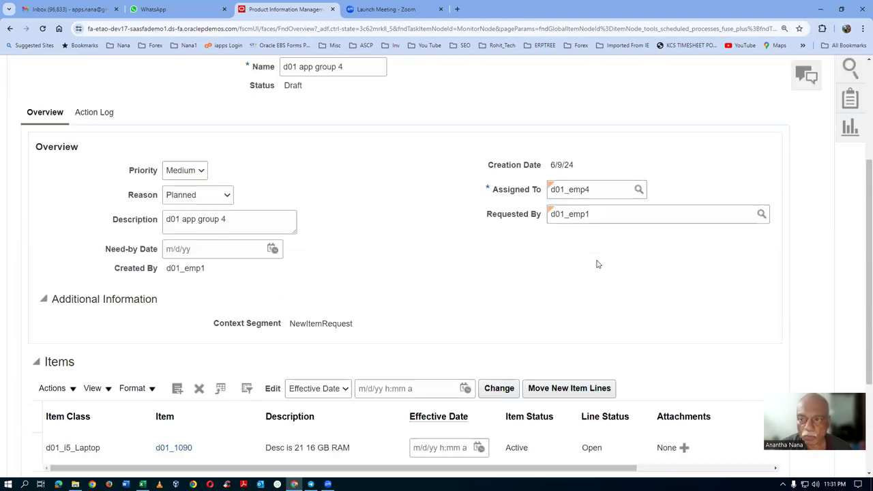
left_click(754, 158)
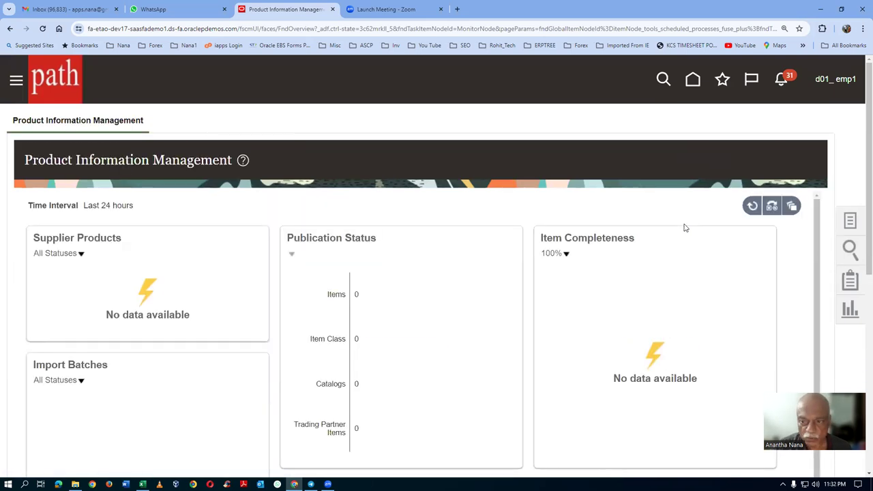
left_click(850, 221)
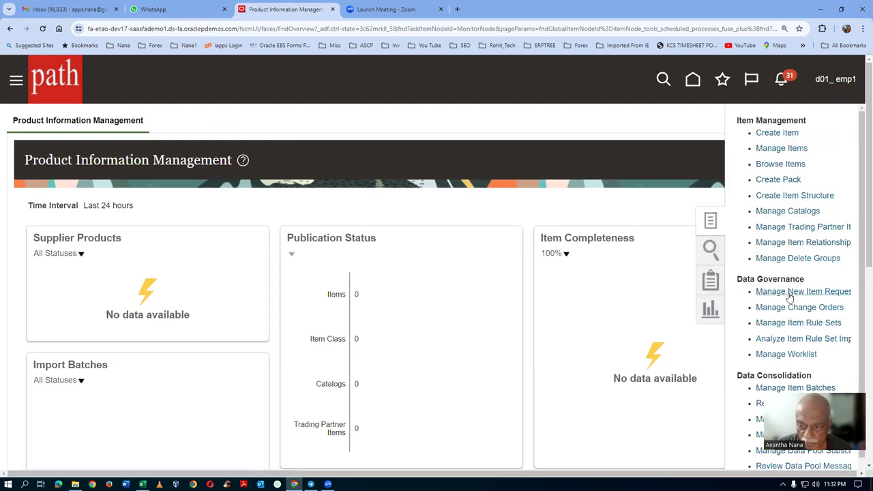
Step: Search Manage New Item Requests for number NIR_150 with no status type or assignee filter
left_click(787, 292)
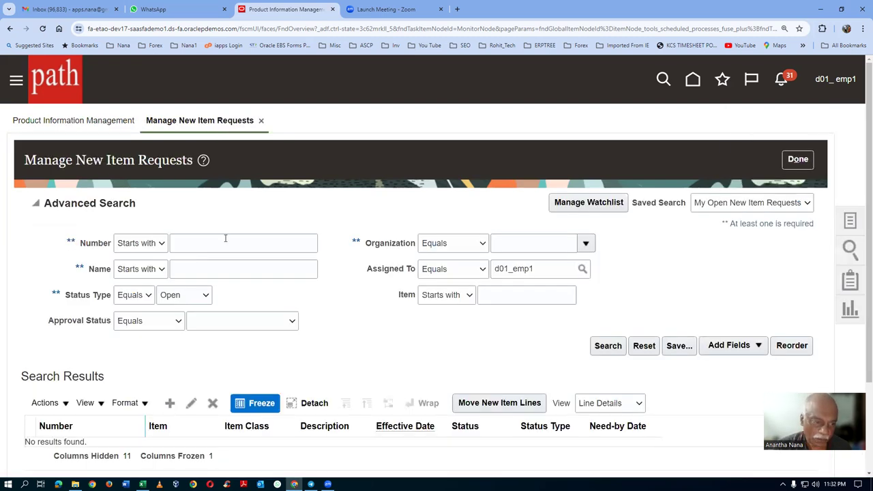
left_click(226, 238)
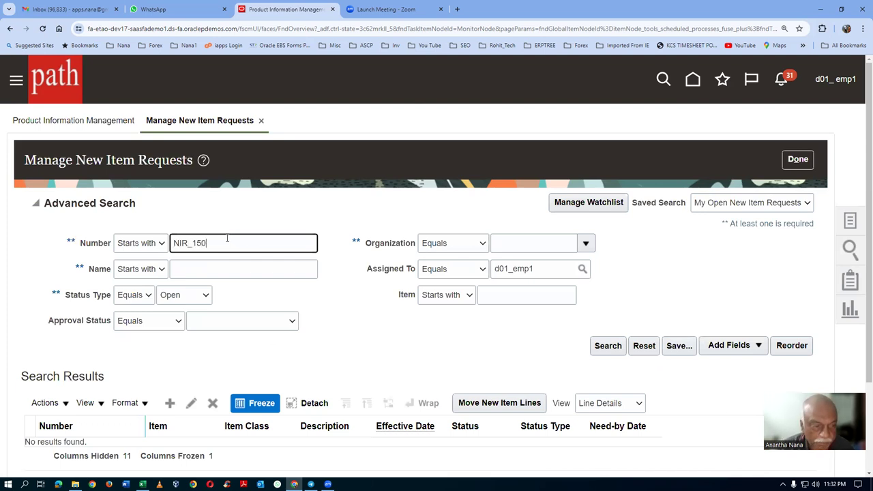
key("Tab")
left_click(179, 295)
left_click(183, 308)
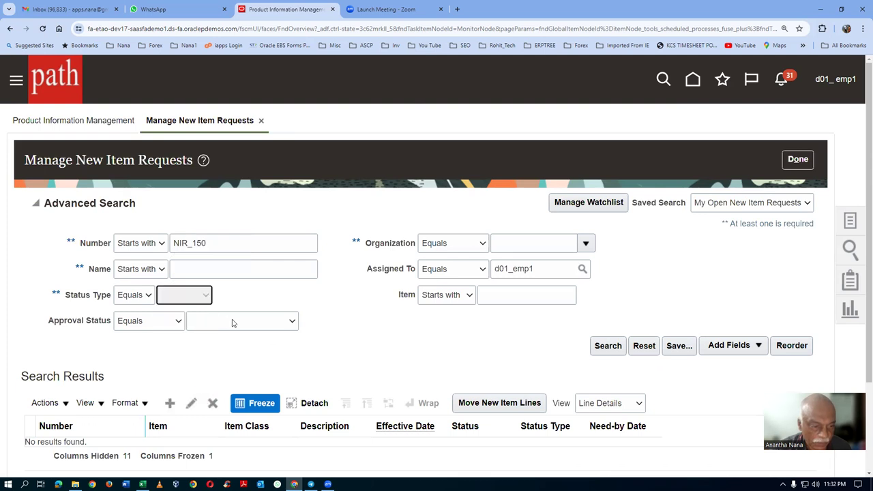
double_click(546, 270)
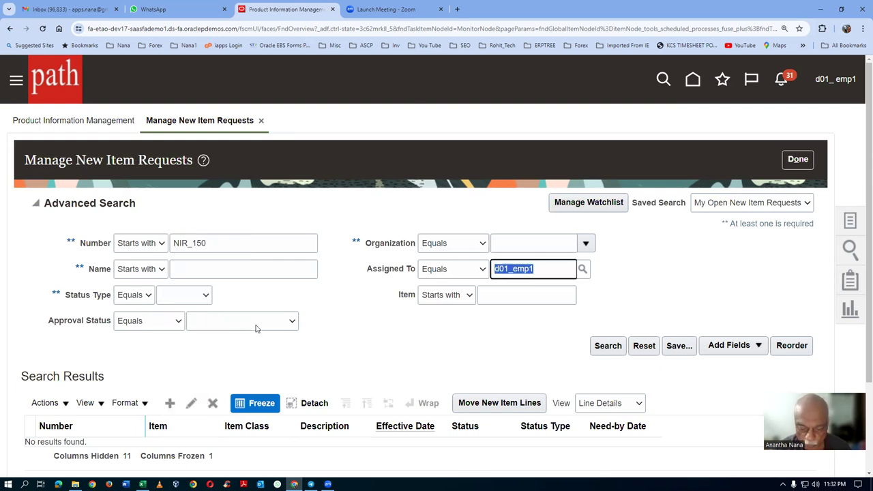
key("BackSpace")
left_click(600, 349)
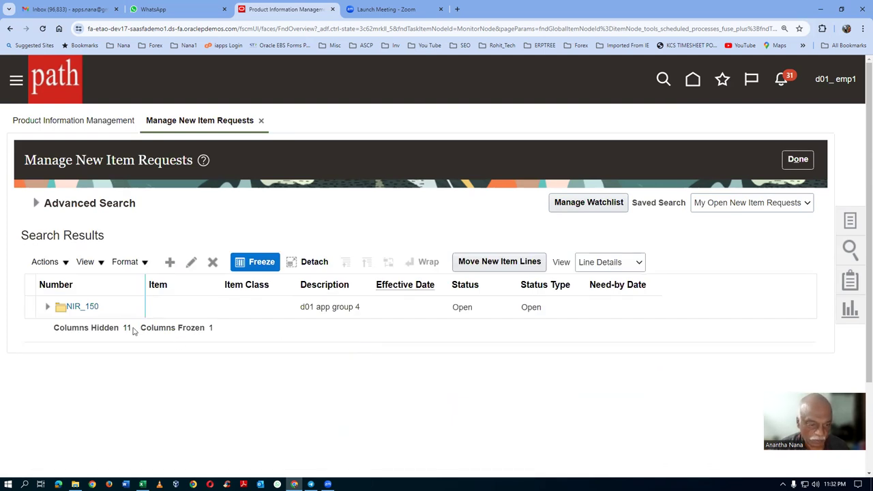
Step: Open NIR_150 and review its workflow stages on the Details tab
left_click(88, 308)
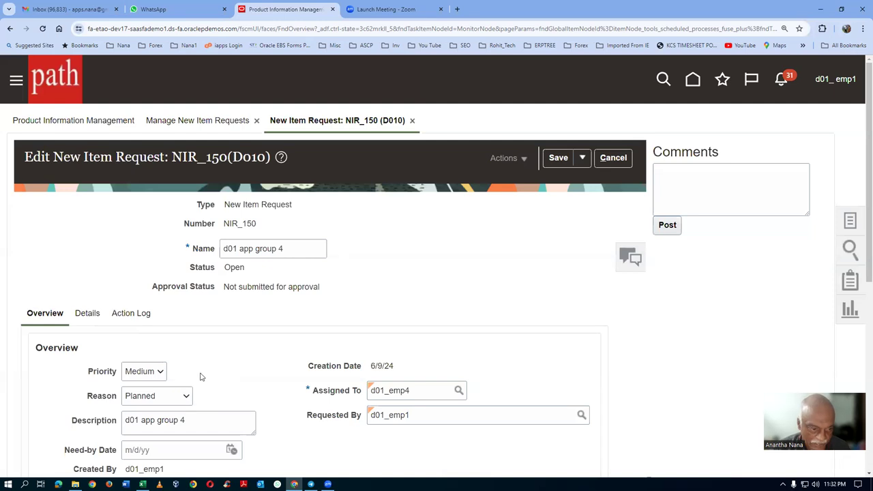
scroll(201, 375, "down", 3)
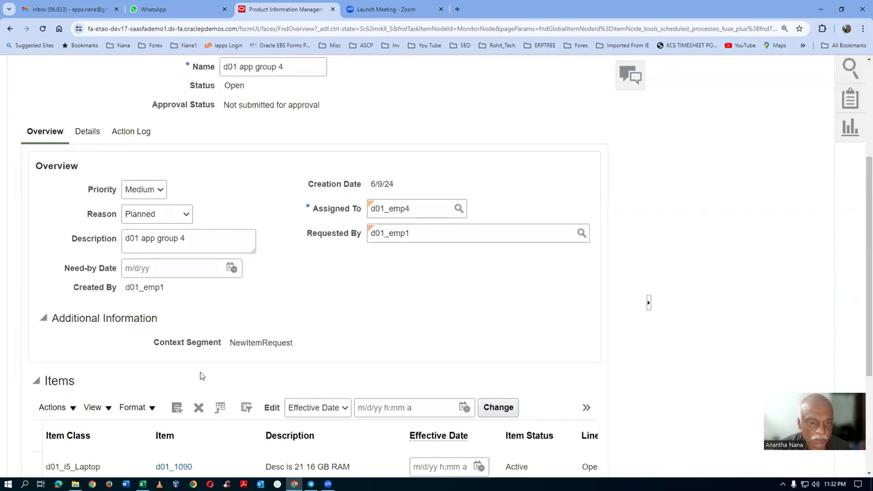
left_click(88, 136)
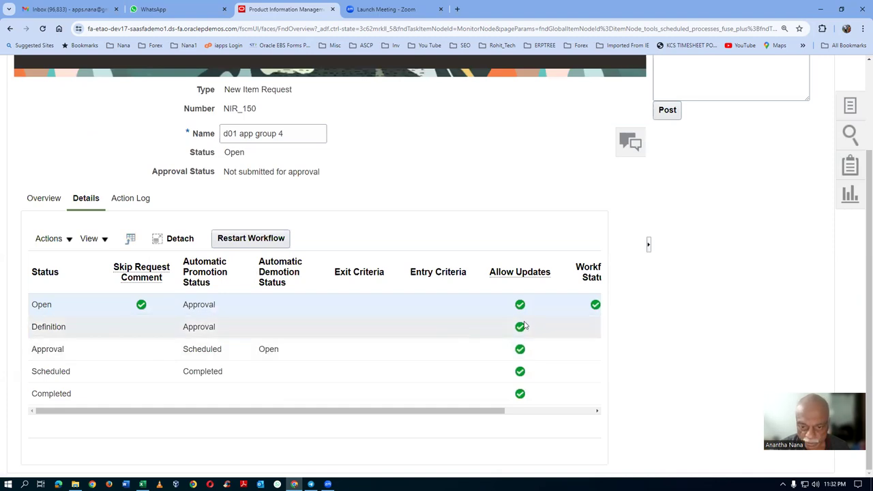
left_click(474, 410)
left_click_drag(473, 410, 384, 422)
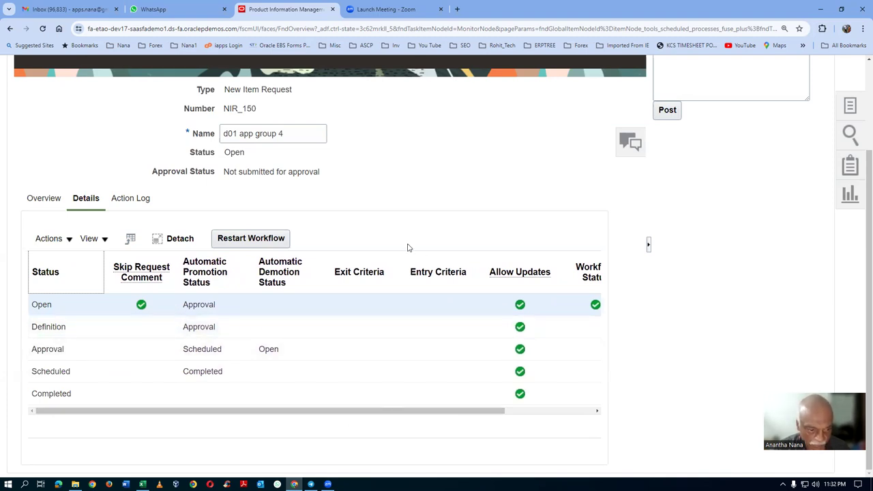
scroll(399, 247, "up", 2)
Step: Check NIR_150's action log and expand the Approval requested entry's details
left_click(129, 315)
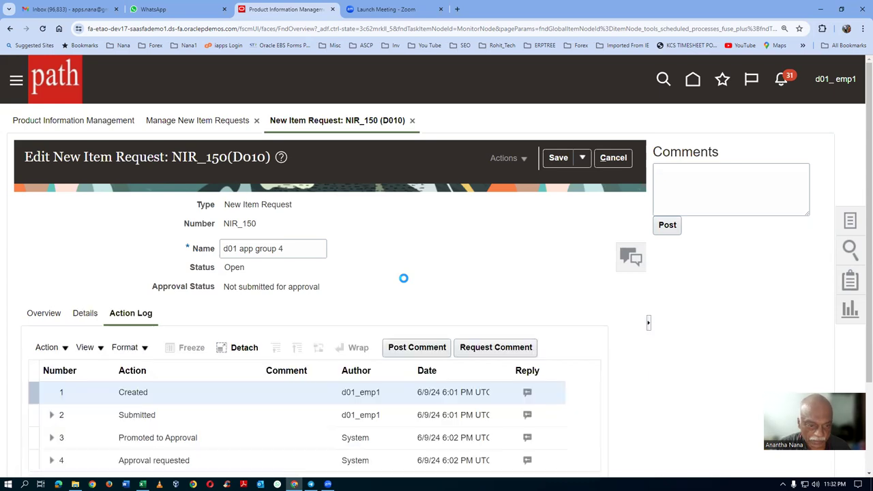
scroll(403, 280, "down", 2)
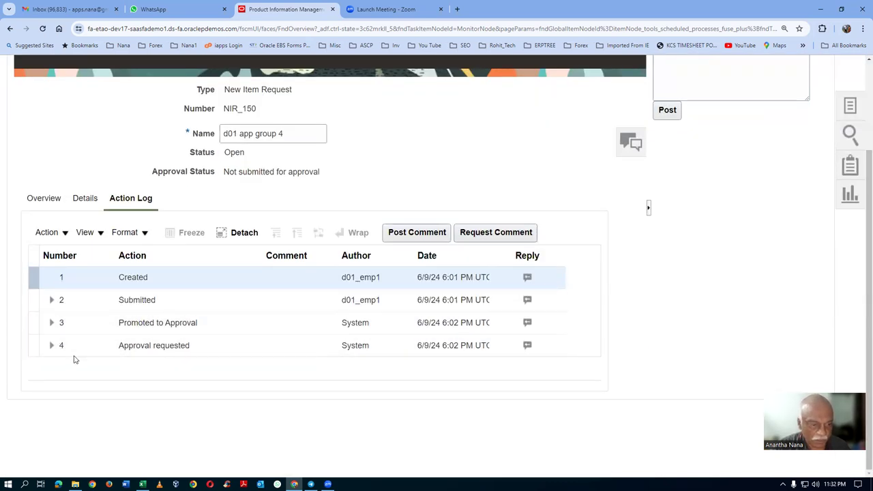
left_click(217, 348)
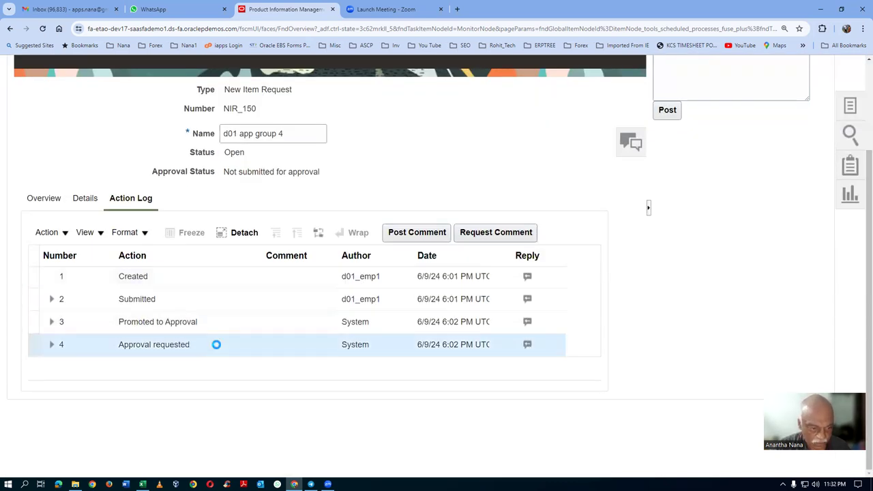
left_click(51, 345)
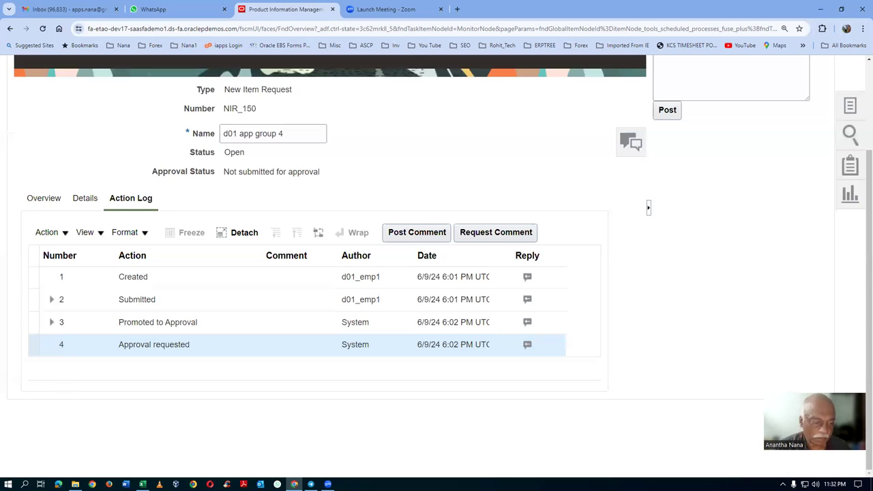
left_click(59, 484)
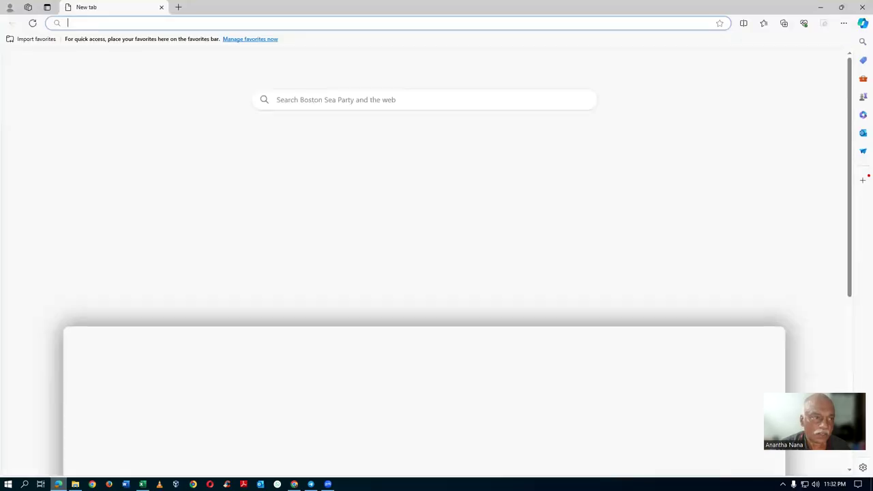
Step: Load the same Oracle Applications Cloud sign-in URL from Chrome in Microsoft Edge
key("alt+Tab")
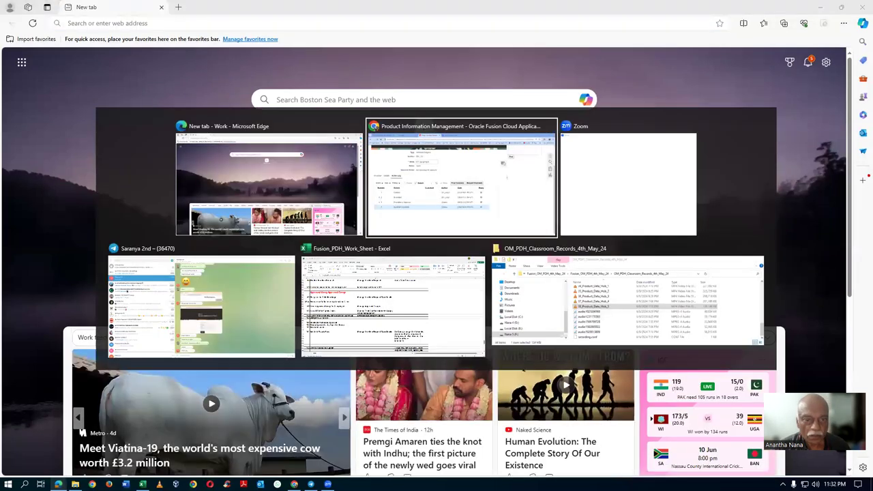
left_click(160, 29)
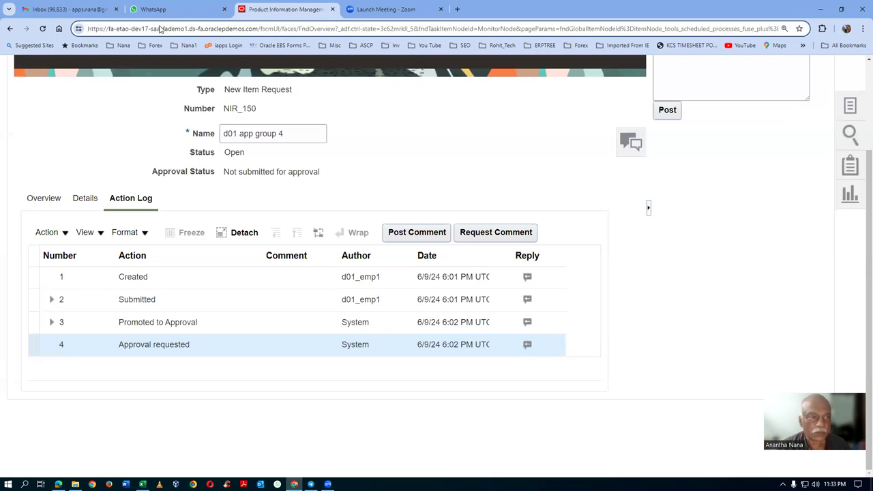
key("shift+Right")
key("shift+Right")
key("shift+Right")
key("shift+Right")
key("shift+Right")
key("shift+Right")
key("shift+Right")
key("shift+Right")
key("shift+Right")
key("shift+Right")
key("shift+Right")
key("shift+Right")
key("shift+Right")
key("shift+Right")
key("shift+Right")
key("shift+Right")
key("shift+Right")
key("shift+Right")
key("shift+Right")
key("shift+Right")
key("ctrl+c")
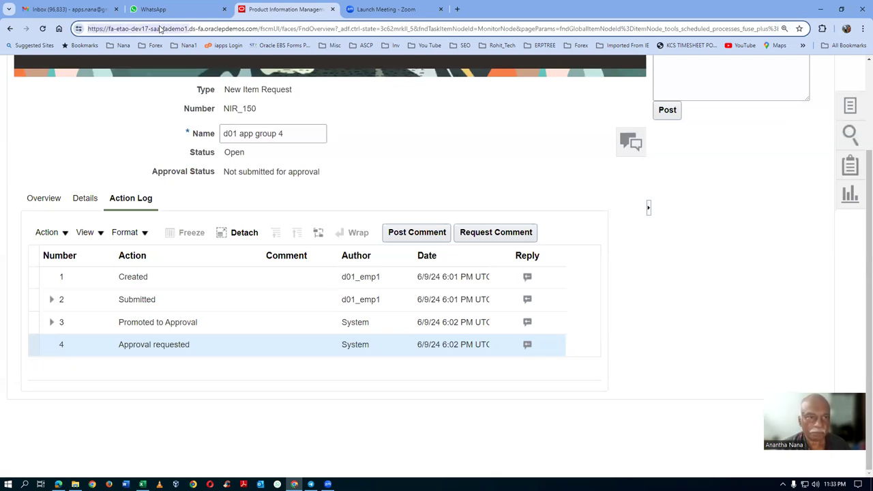
key("shift+Right")
key("shift+Right")
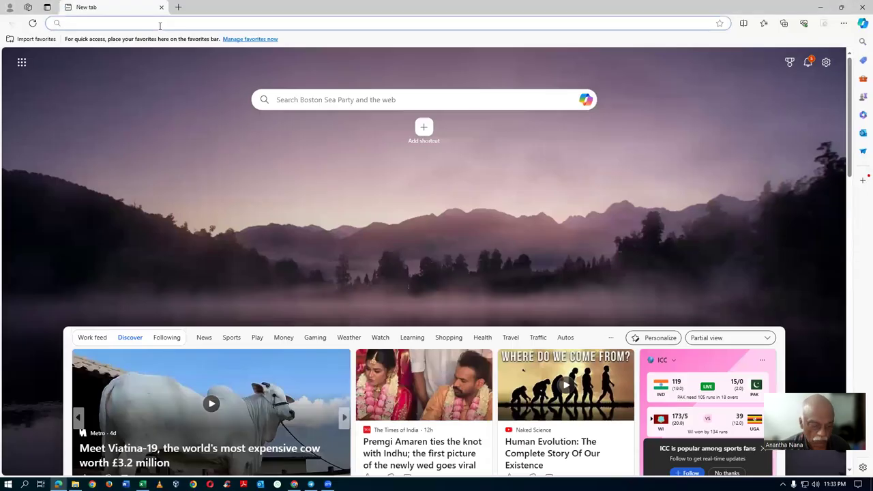
key("ctrl+v")
key("Return")
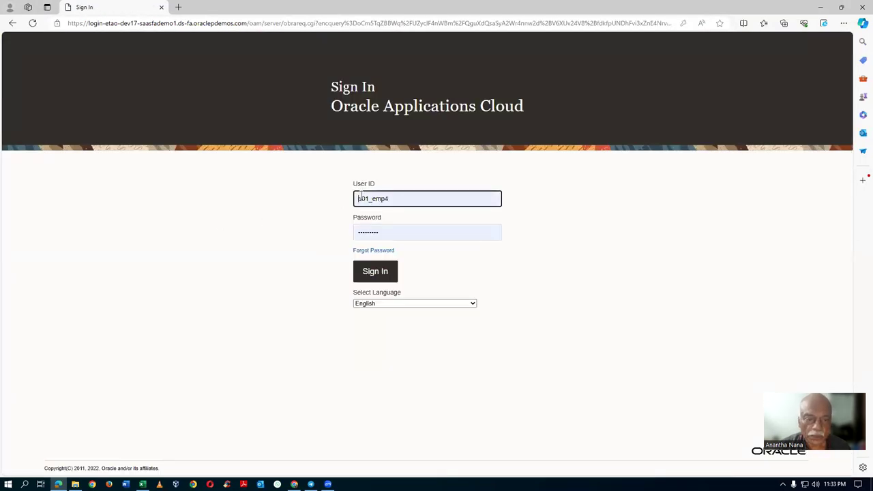
Step: Sign in as the approving employee and view pending notifications, including NIR_150
left_click(399, 199)
key("BackSpace")
type("3")
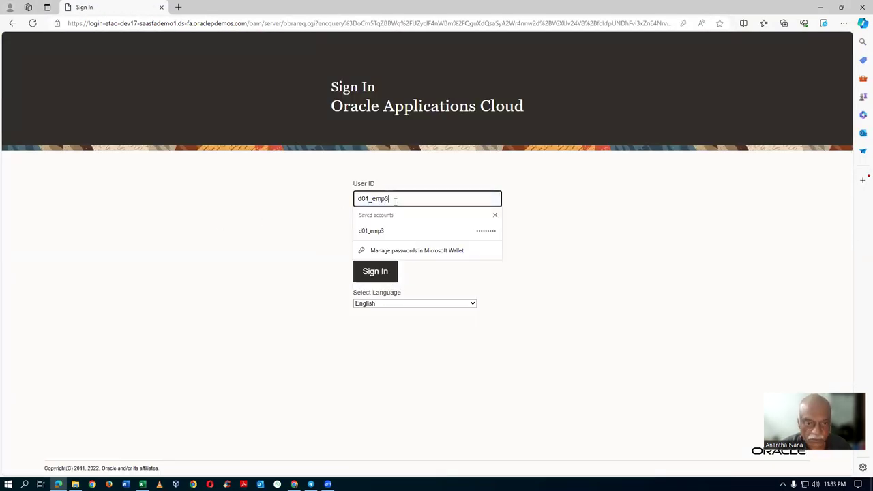
left_click(376, 273)
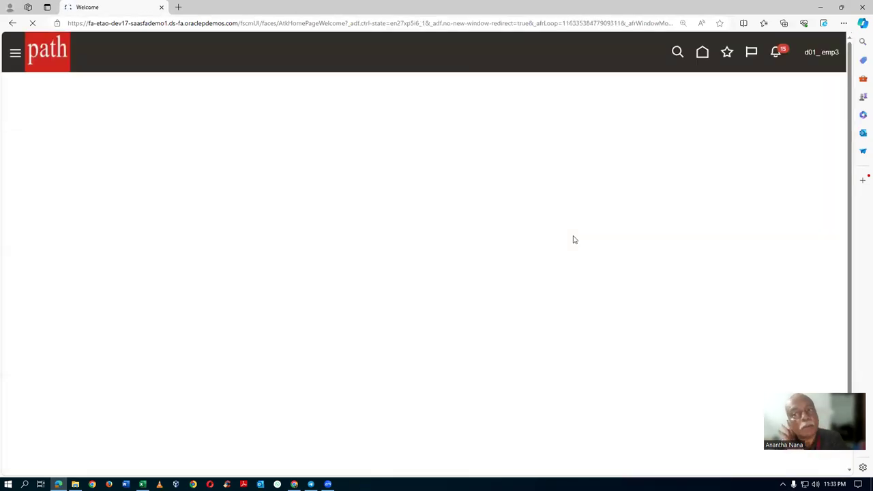
left_click(779, 55)
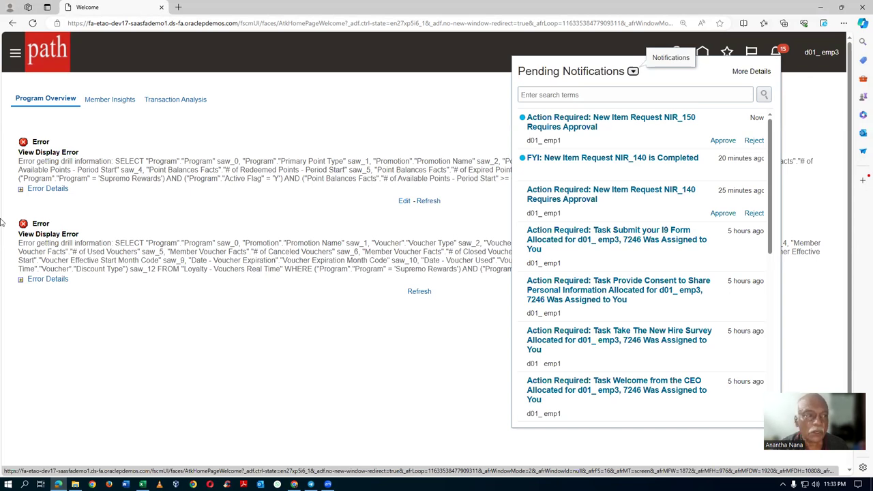
left_click(15, 57)
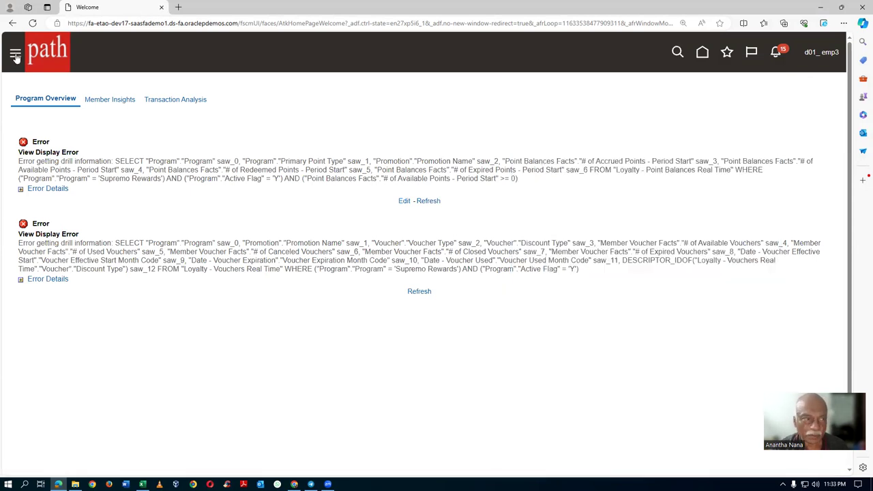
Step: Open the 'New Item Request NIR_150 Requires Approval' task from Navigator > Tools > Approvals
left_click(16, 57)
left_click(24, 238)
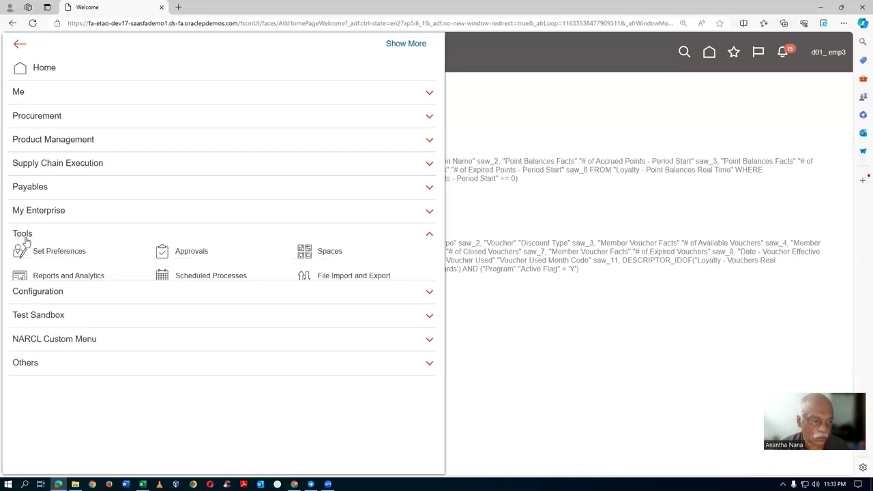
left_click(194, 254)
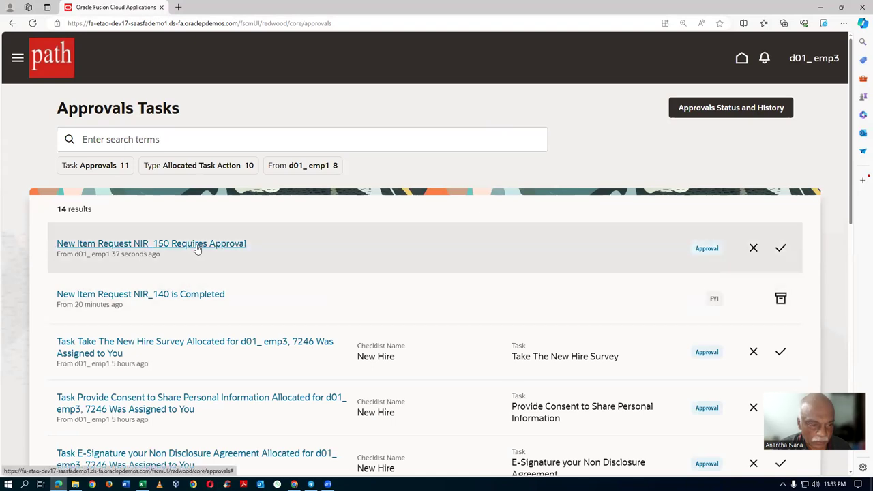
left_click(198, 245)
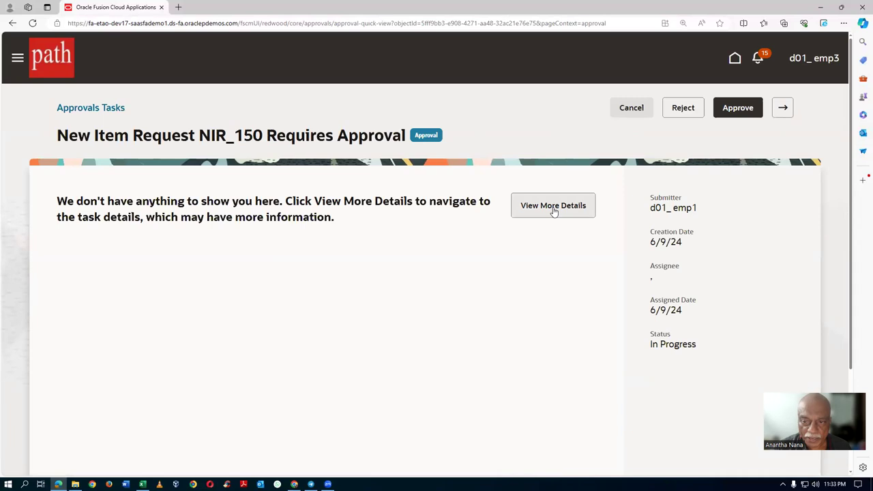
Step: Review NIR_150's full details, laptop item and approval history, then close the task tab
left_click(554, 212)
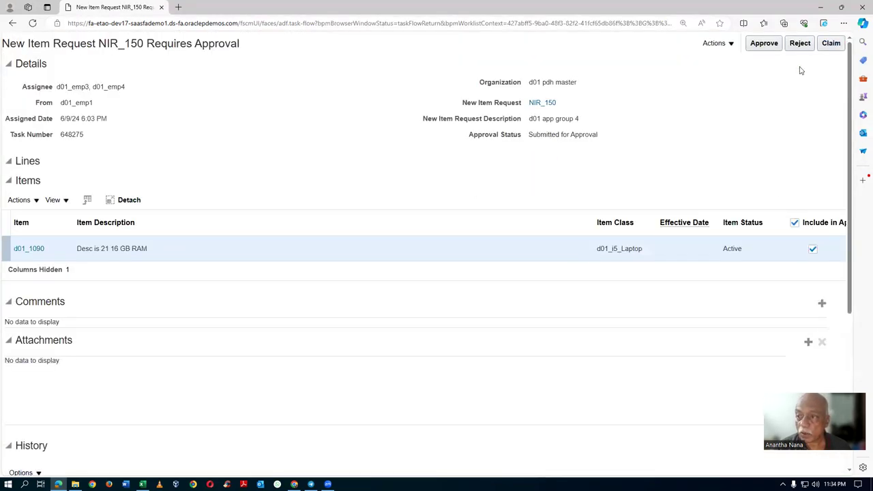
scroll(92, 400, "down", 2)
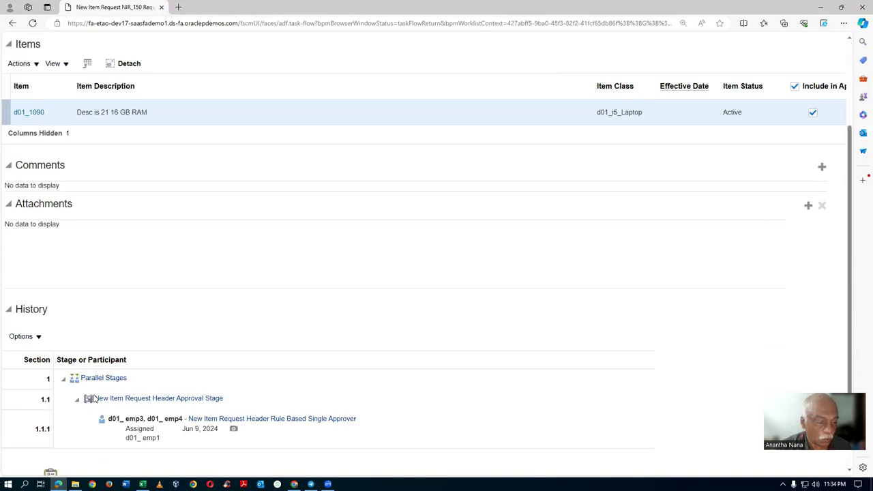
scroll(94, 400, "down", 2)
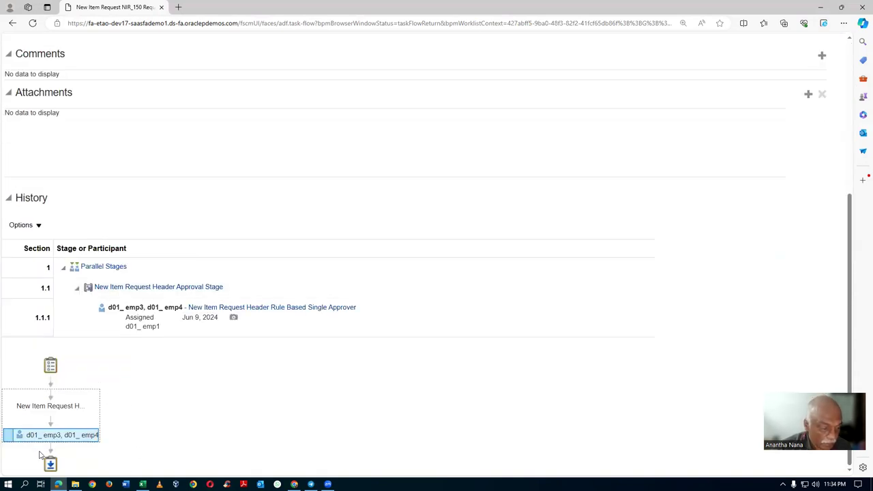
mouse_move(49, 445)
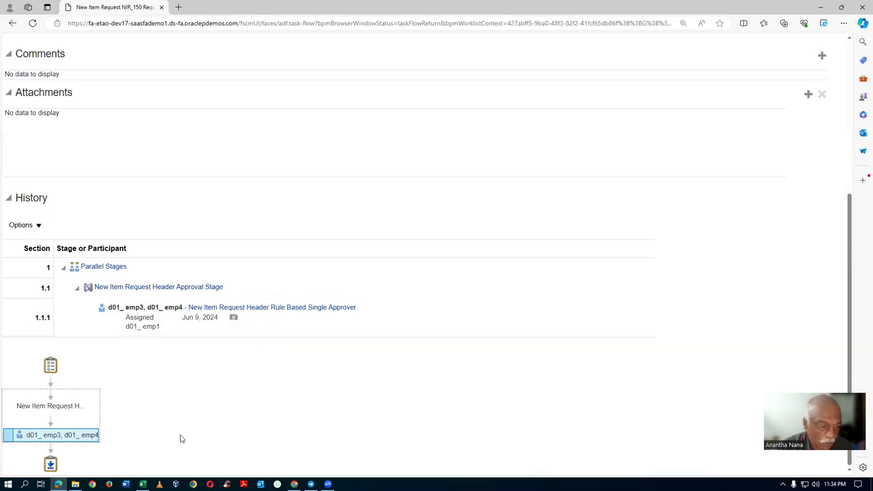
mouse_move(76, 443)
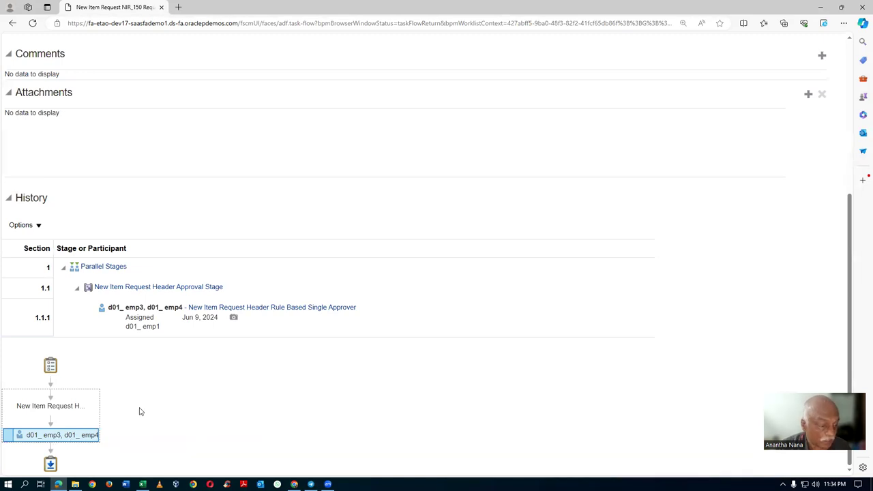
scroll(154, 408, "up", 4)
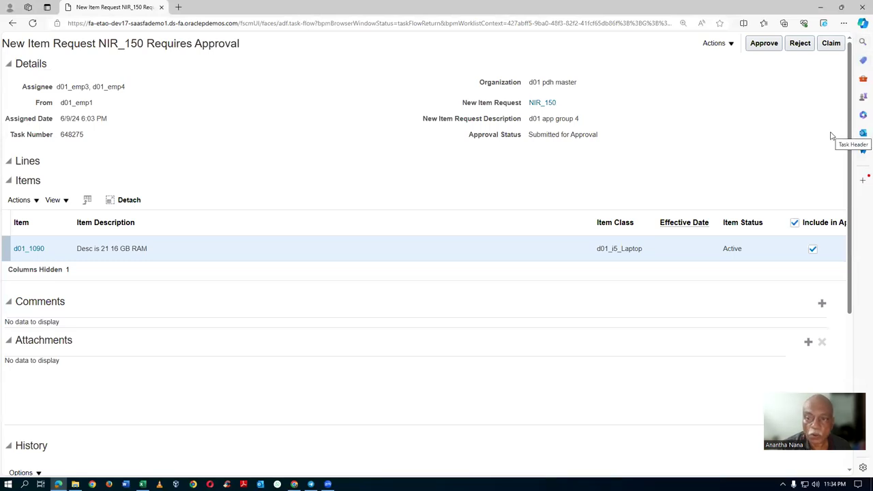
left_click(162, 7)
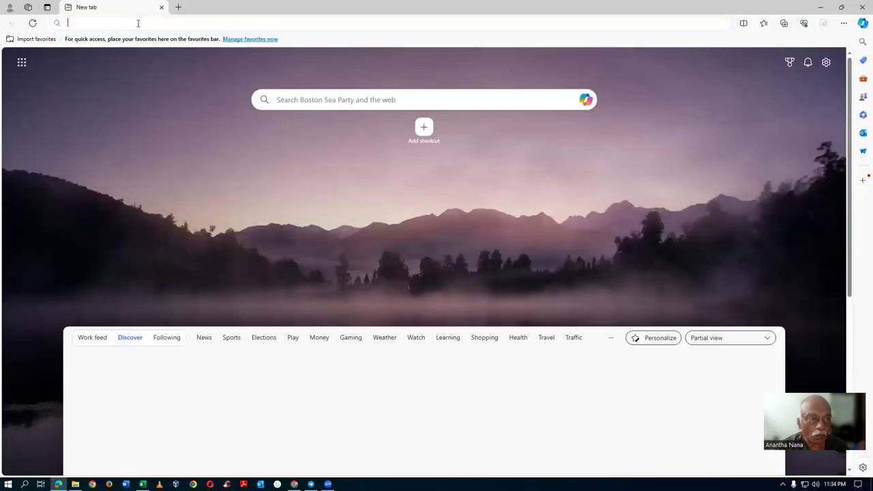
Step: Load the applications sign-in page in a new Edge tab
left_click(140, 26)
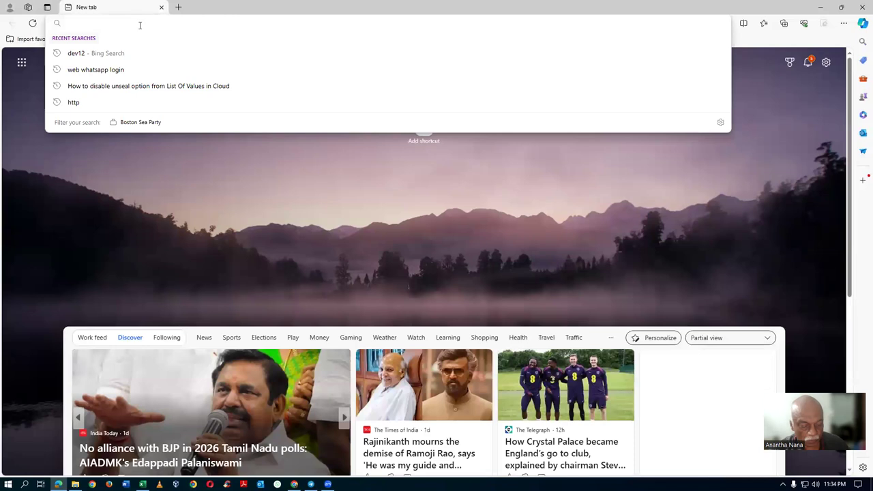
type("https://fa-etao-dev17-saasfademo1.ds-fa.oraclepdemos.com/")
key("Return")
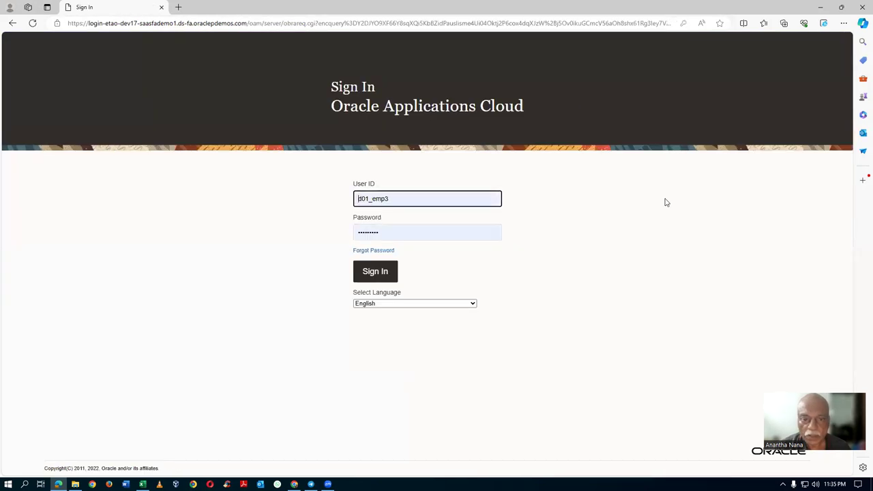
Step: Sign in with the second approver's saved account
left_click(396, 200)
key("Down")
key("Down")
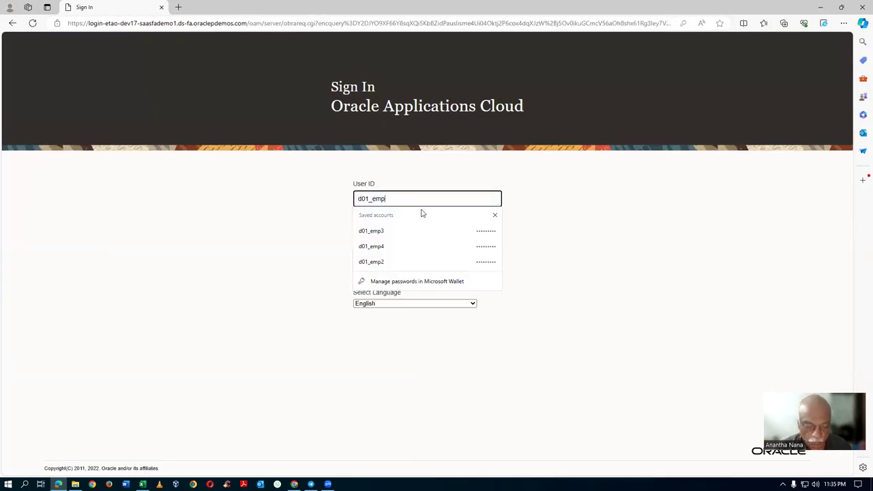
key("Tab")
left_click(376, 276)
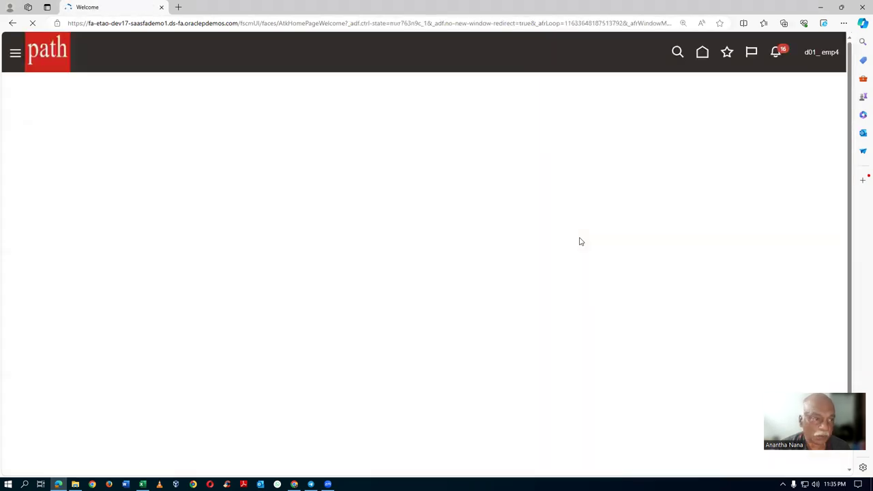
Step: Open the NIR_150 approval task from Navigator > Tools > Approvals
left_click(15, 55)
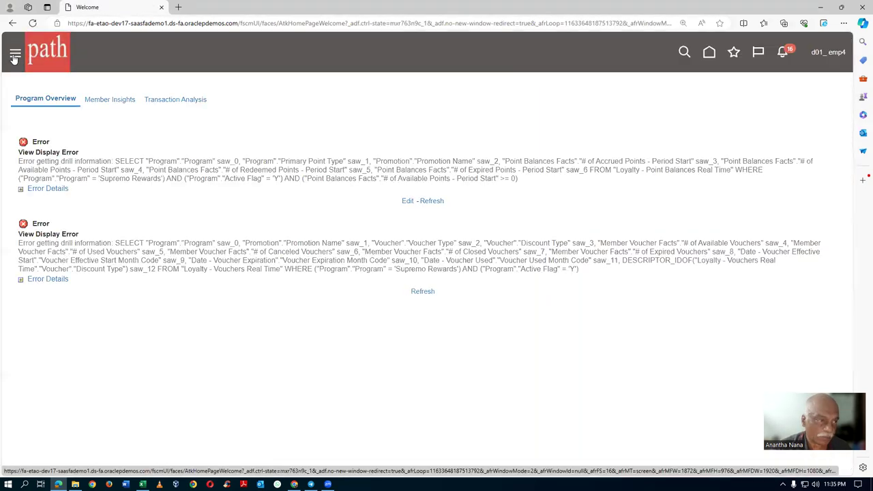
left_click(24, 232)
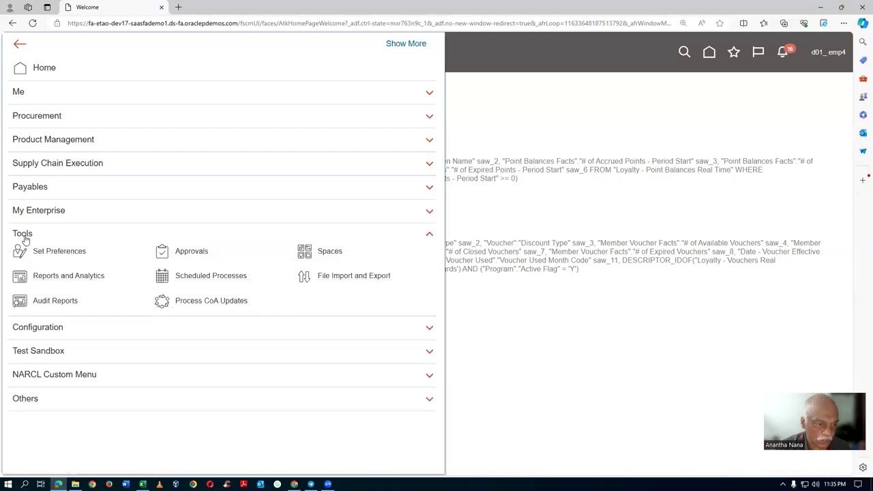
left_click(189, 253)
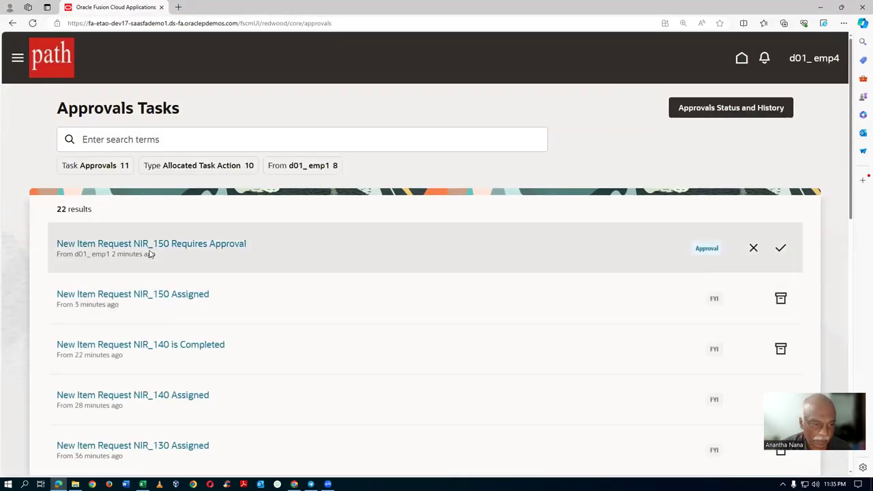
left_click(185, 245)
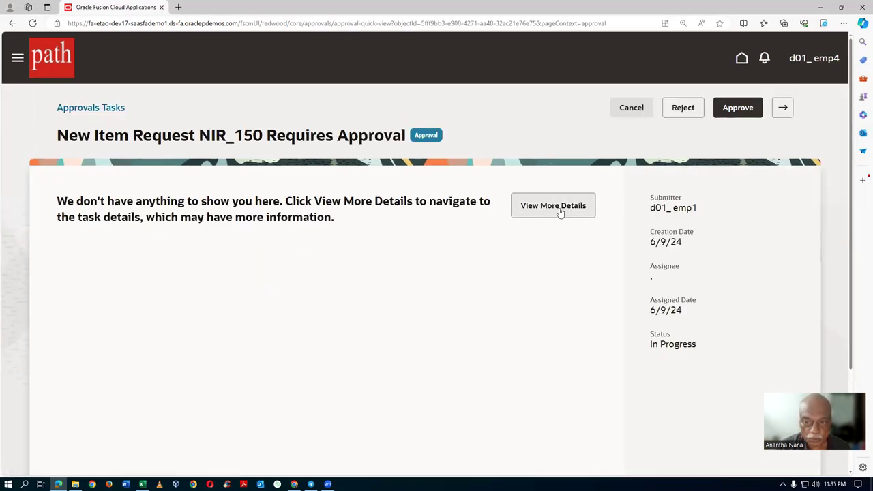
Step: View NIR_150's full task details and review its History section
left_click(558, 212)
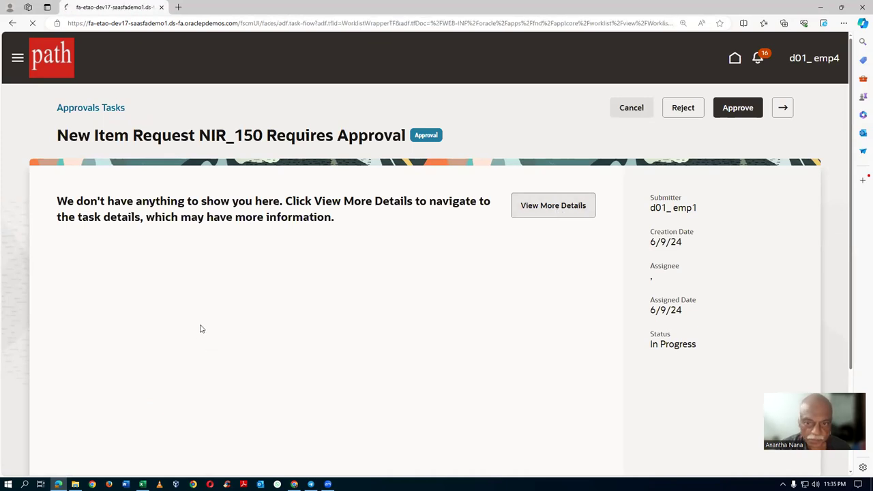
scroll(200, 328, "down", 4)
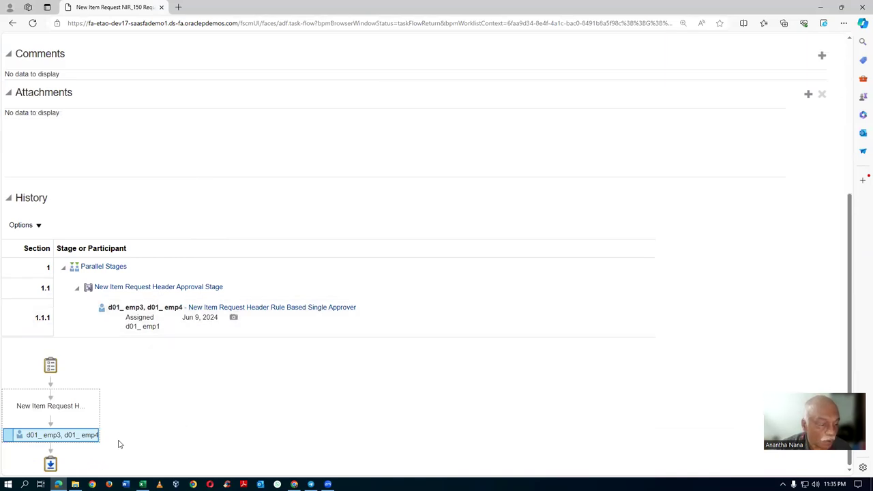
scroll(468, 296, "up", 4)
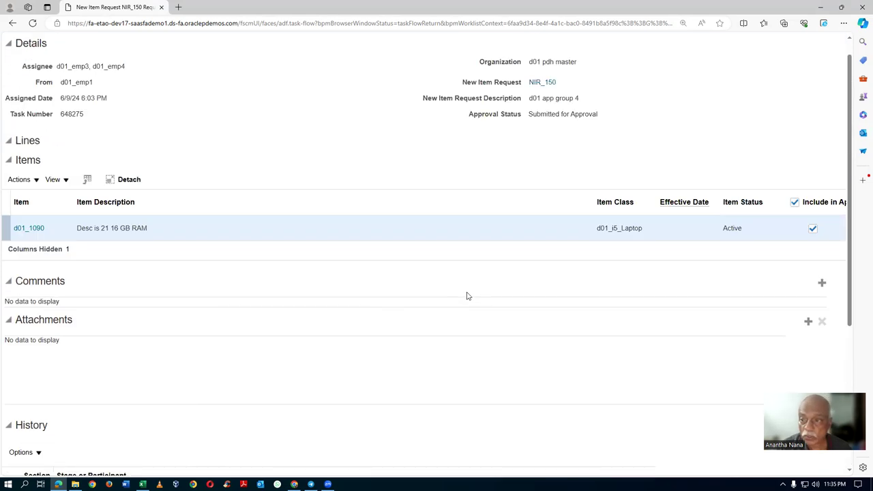
scroll(468, 295, "up", 1)
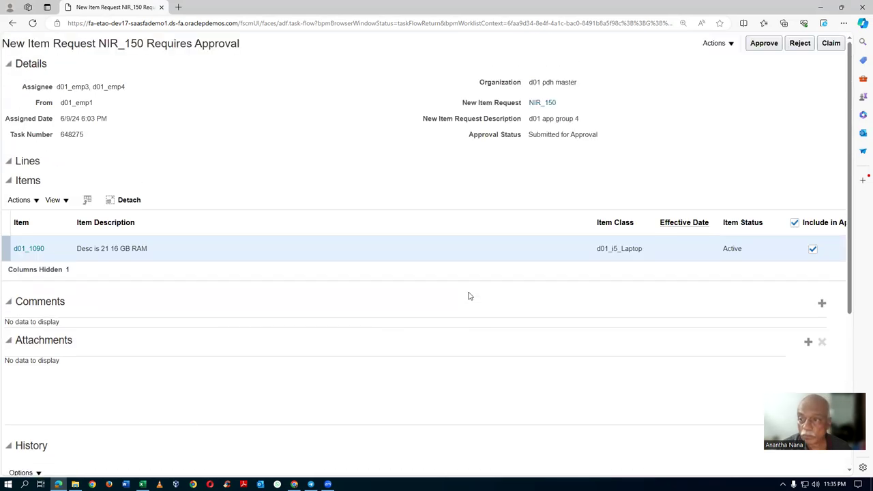
Step: Claim the NIR_150 task and review its full details again
left_click(831, 45)
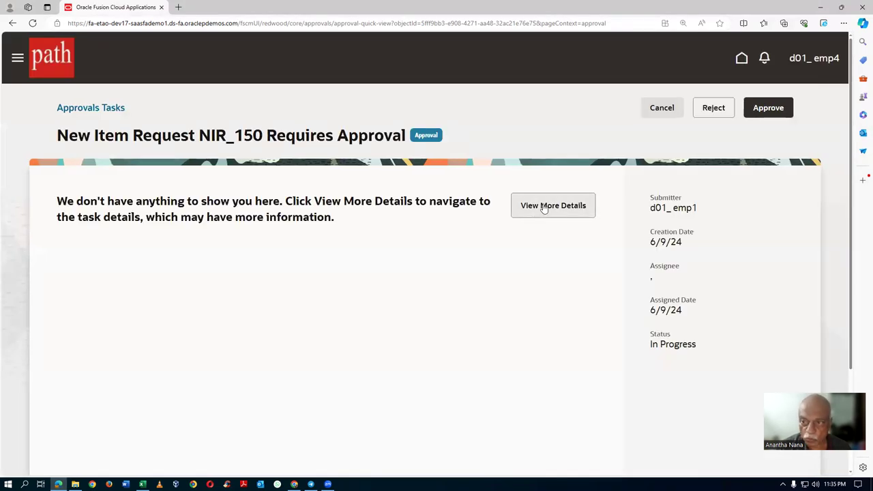
left_click(543, 208)
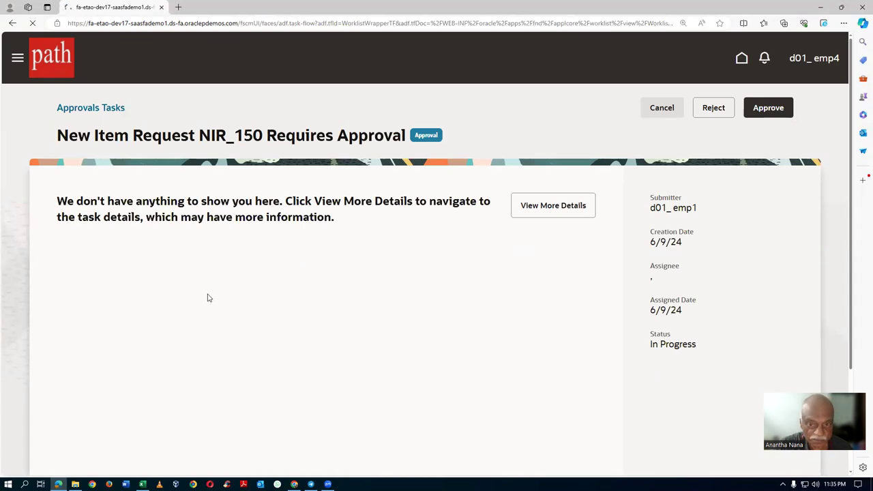
scroll(209, 298, "down", 5)
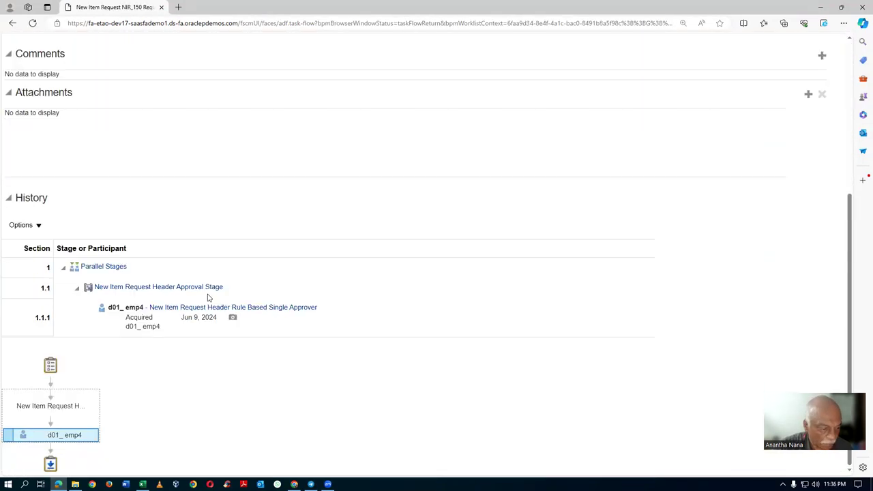
mouse_move(71, 444)
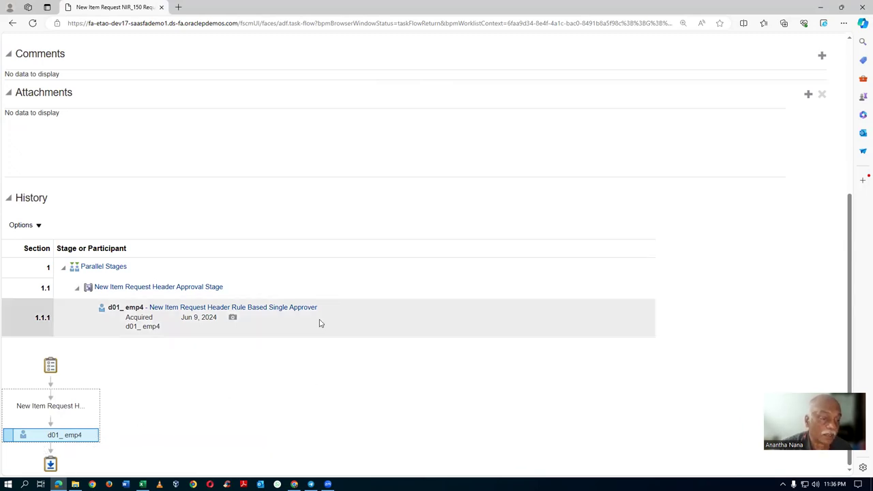
scroll(310, 205, "up", 1)
scroll(307, 222, "up", 4)
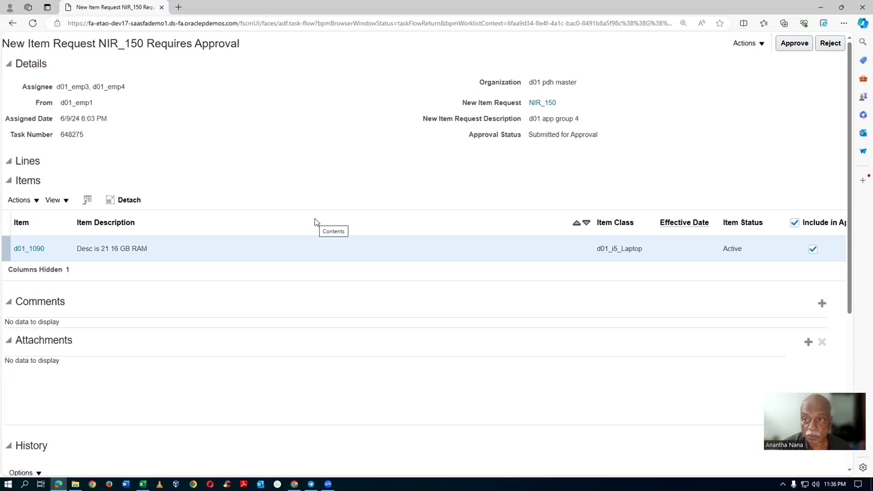
Step: Check the available task actions, then return to the NIR_150 summary
left_click(736, 46)
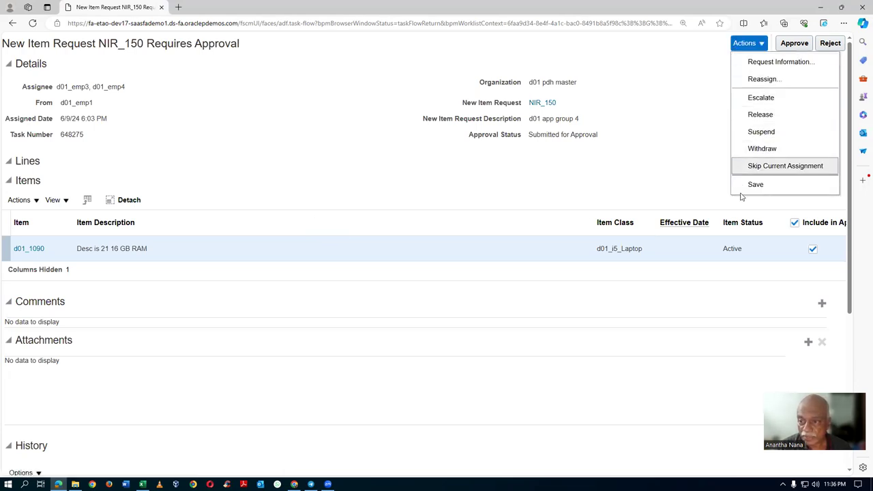
left_click(449, 175)
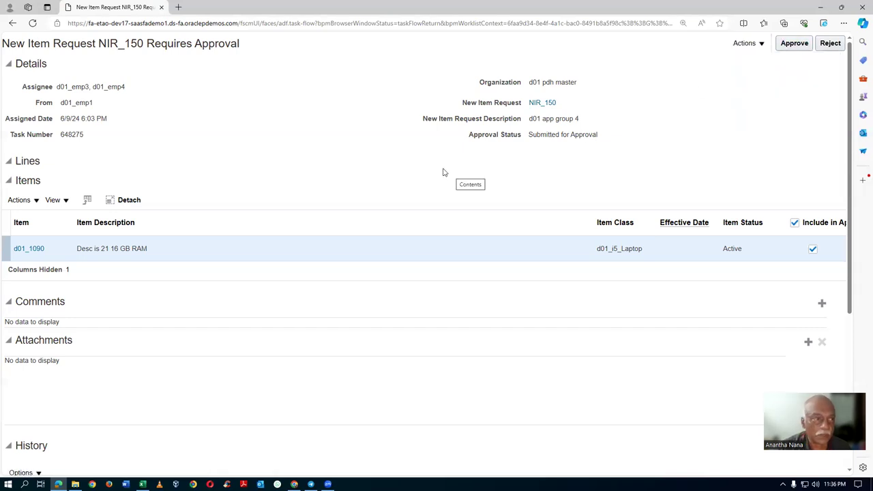
left_click(12, 24)
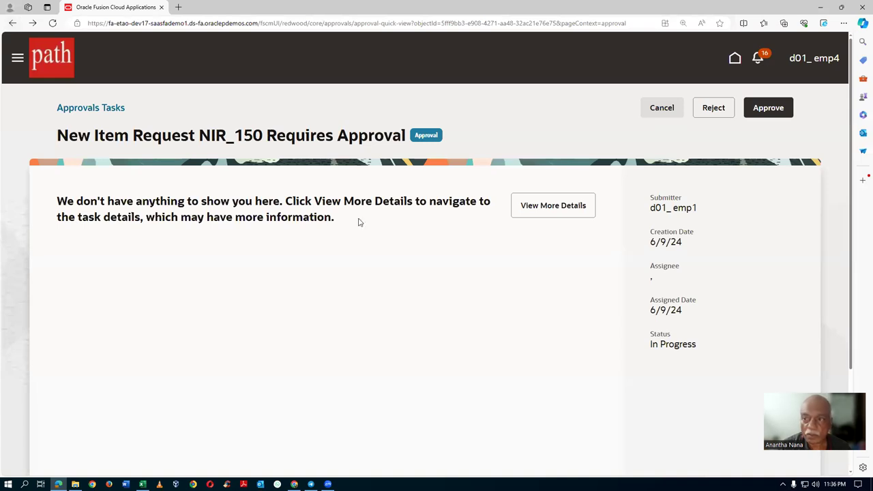
Step: Sign out of the current account and confirm the single sign-off
left_click(823, 64)
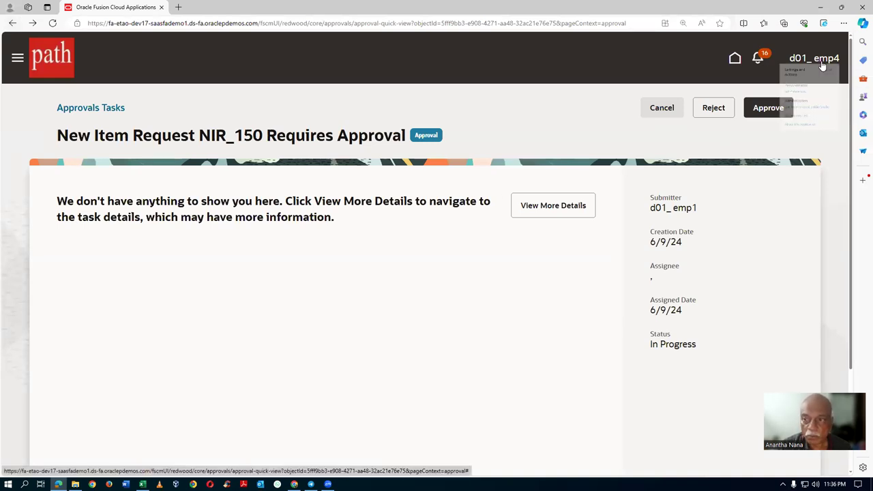
left_click(812, 83)
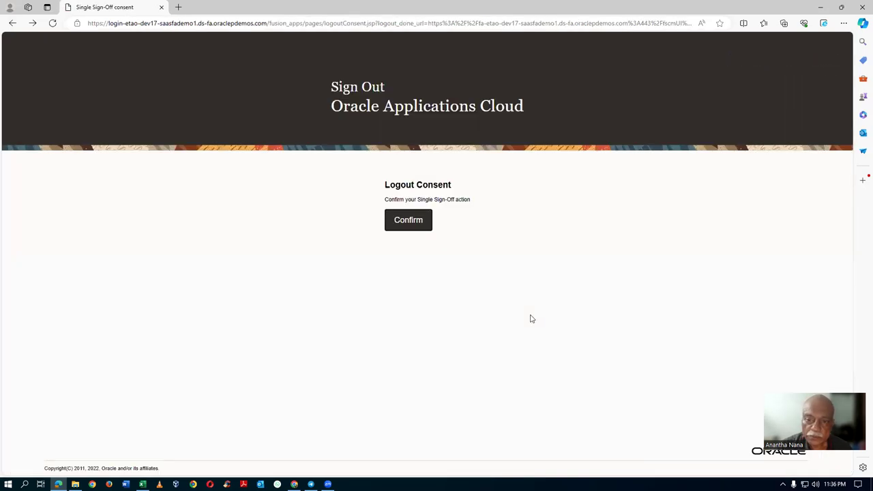
left_click(407, 219)
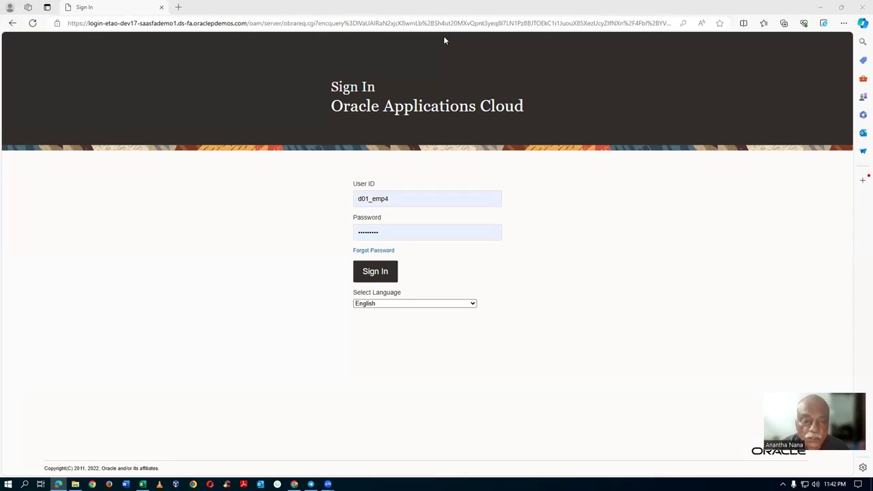
Step: Sign in again with the user ID's last digit changed to 3
left_click(413, 198)
key("BackSpace")
type("3")
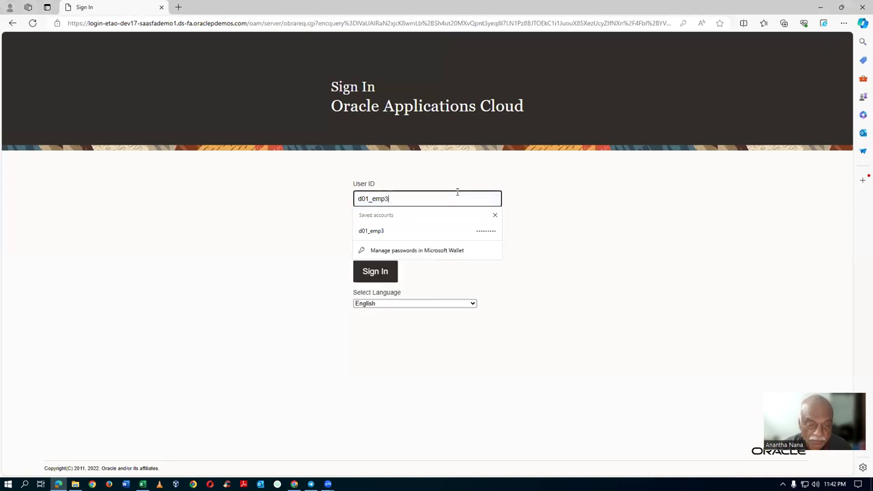
left_click(369, 279)
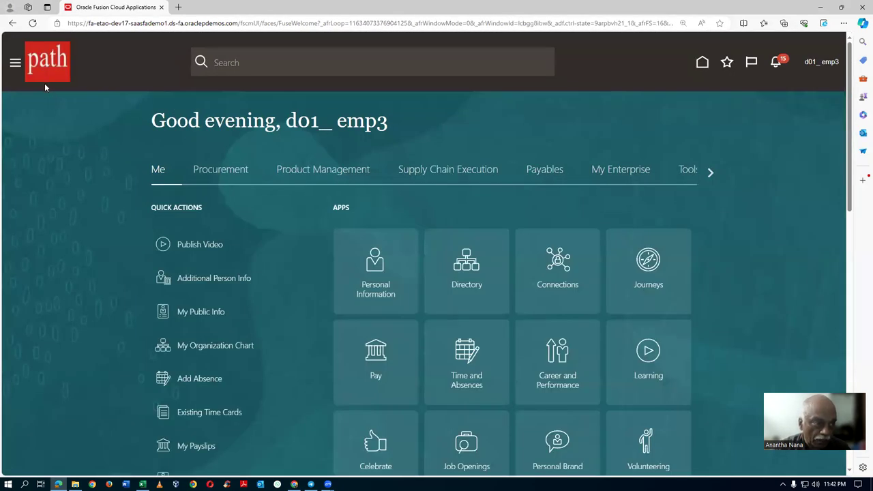
Step: Open the NIR_150 approval task from Navigator > Tools > Approvals
left_click(15, 65)
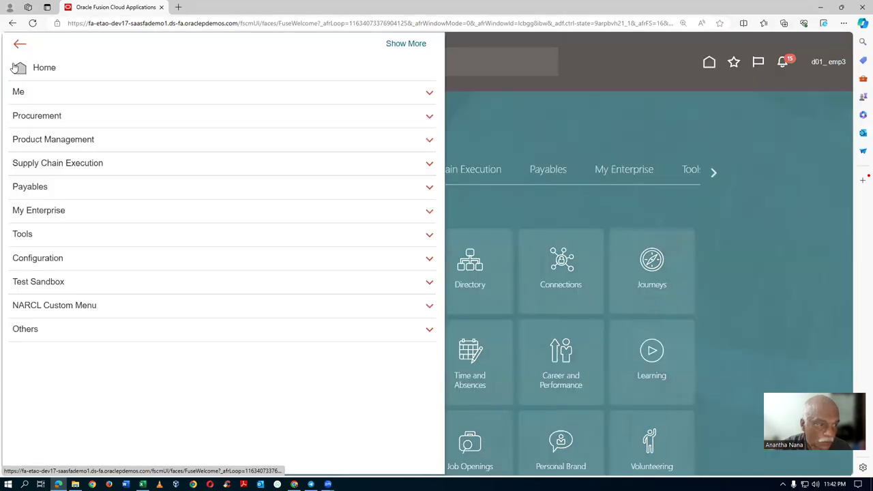
left_click(40, 240)
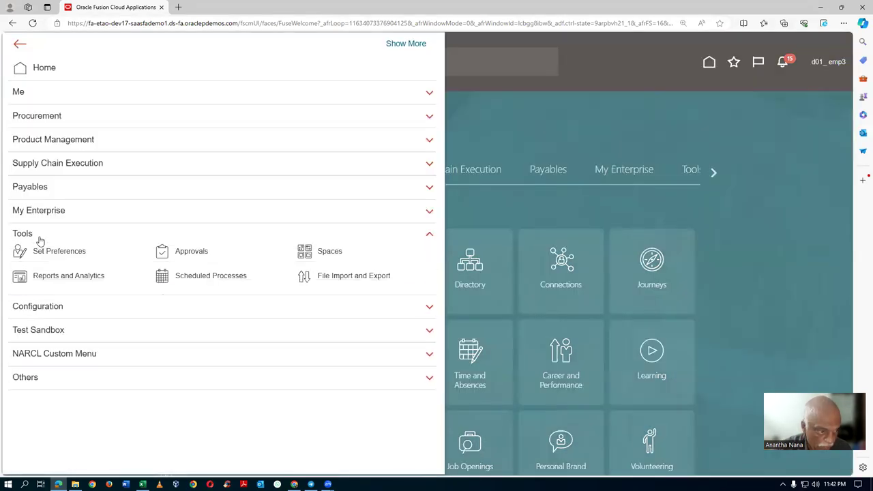
left_click(189, 251)
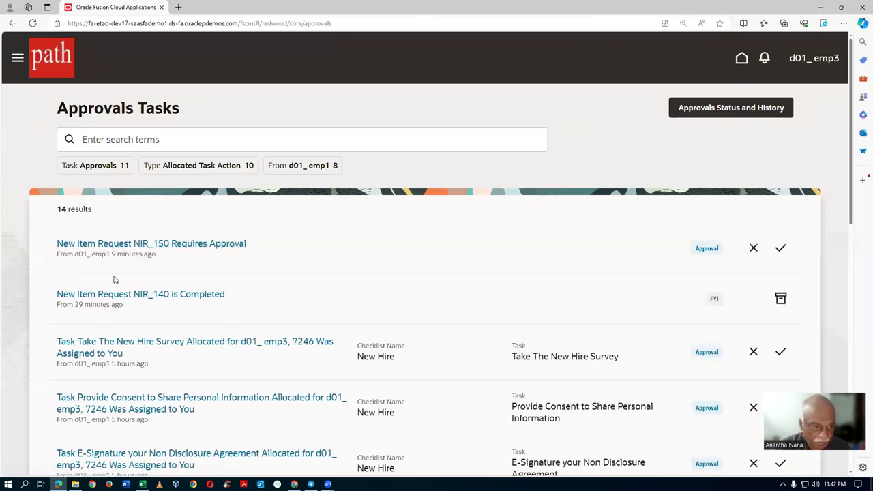
left_click(204, 247)
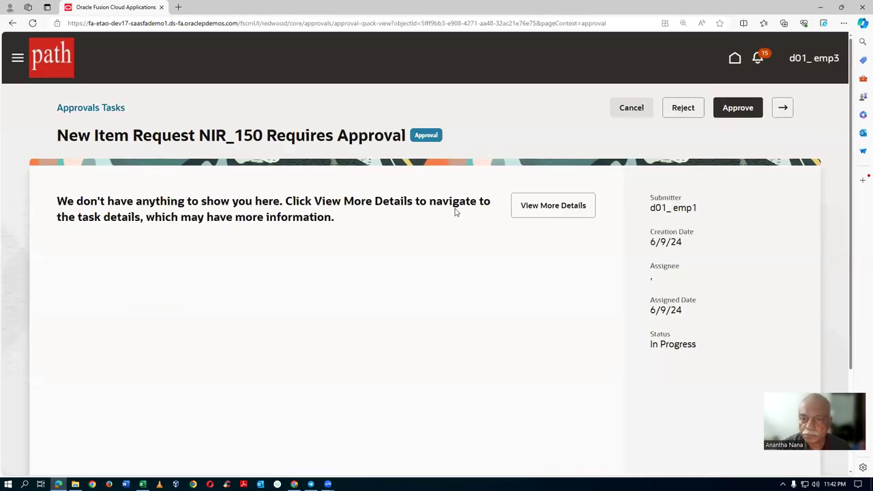
Step: Review NIR_150's full details and approval history, then go back to the task summary
left_click(563, 213)
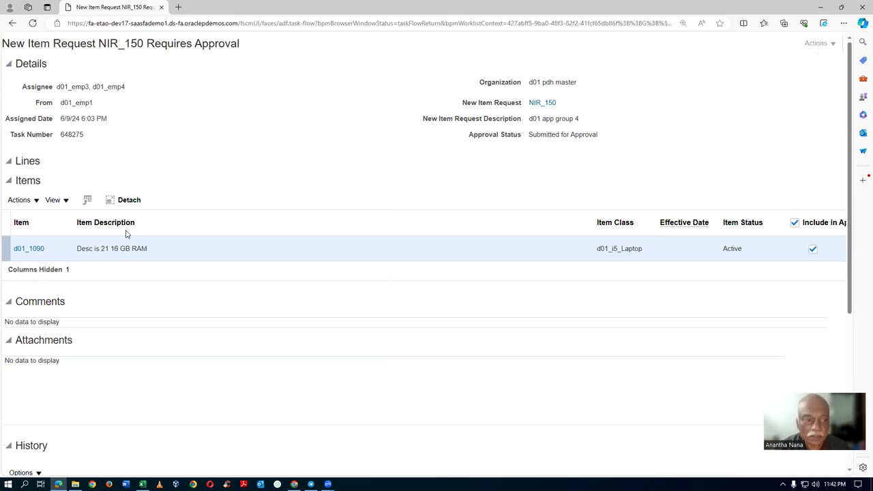
scroll(133, 275, "down", 4)
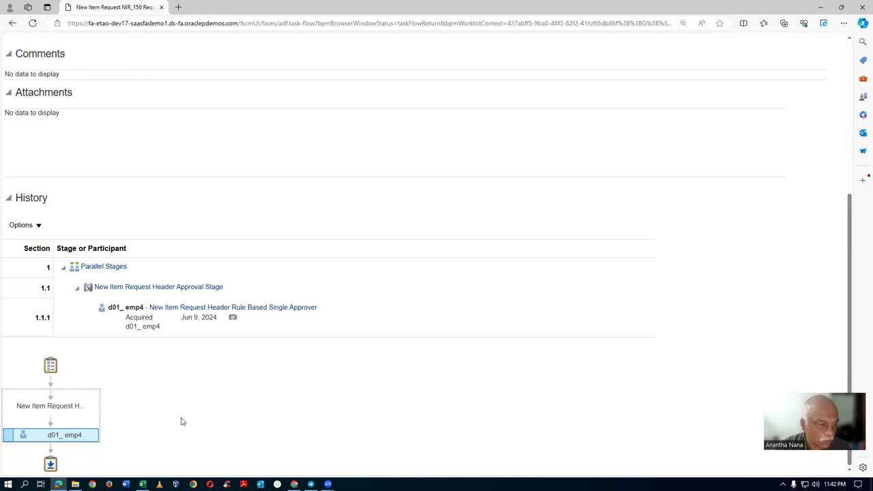
scroll(181, 421, "up", 4)
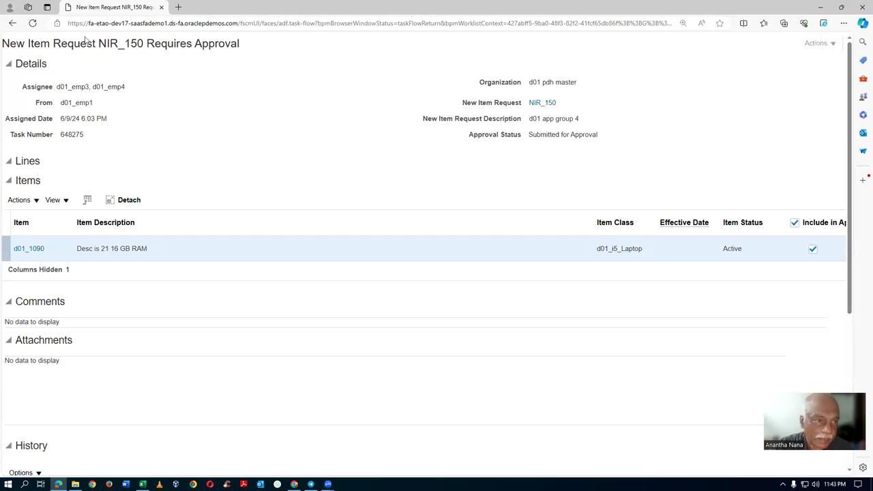
left_click_drag(53, 42, 193, 43)
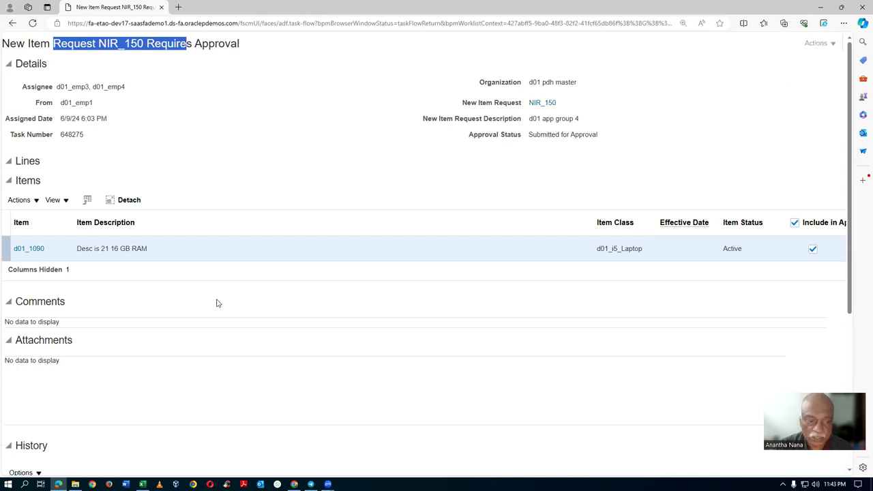
scroll(204, 329, "down", 2)
scroll(204, 329, "down", 2)
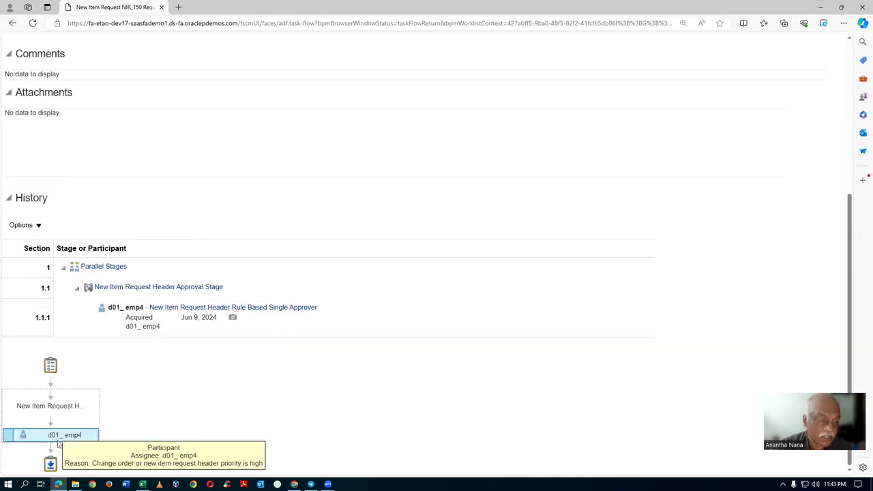
scroll(195, 424, "up", 4)
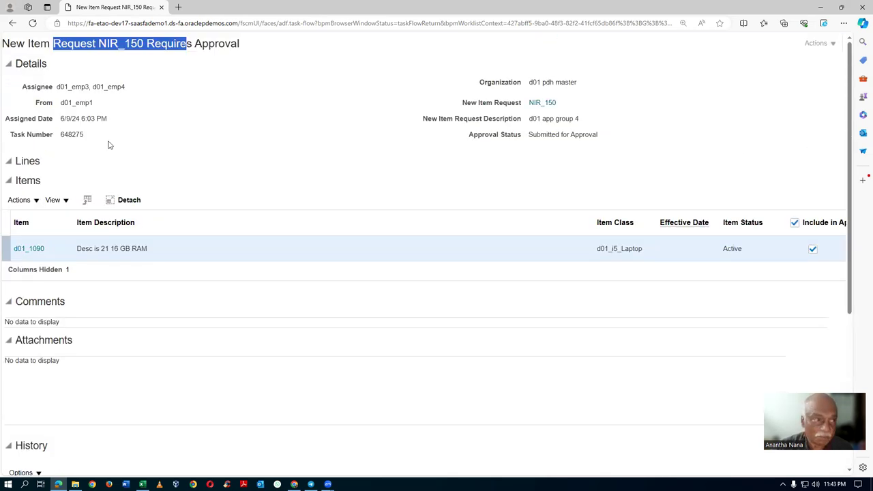
left_click(12, 24)
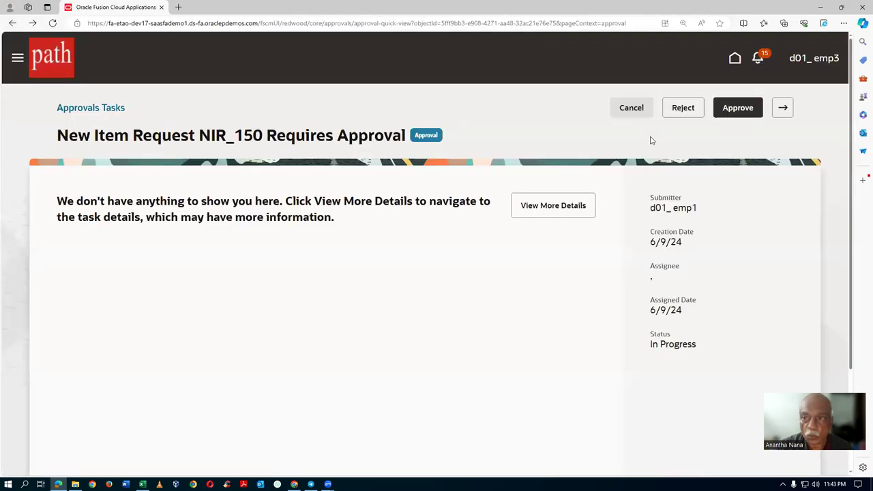
Step: Sign out of the current account and confirm the single sign-off
left_click(823, 60)
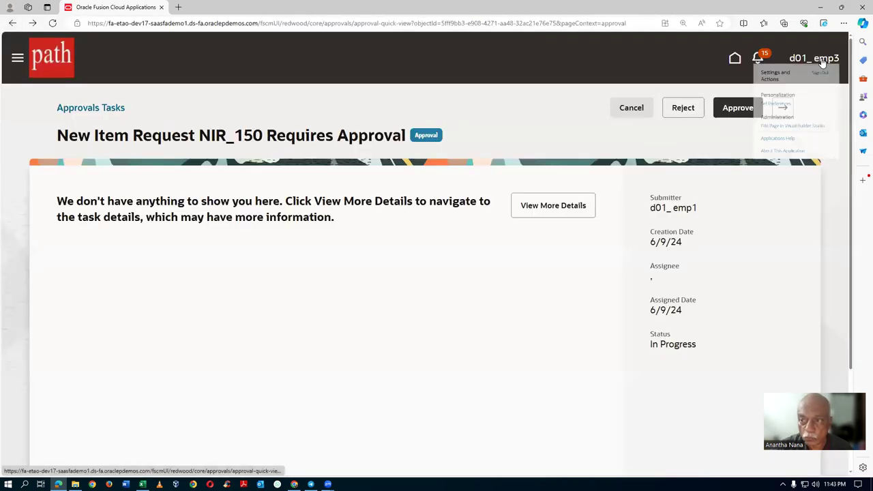
left_click(805, 81)
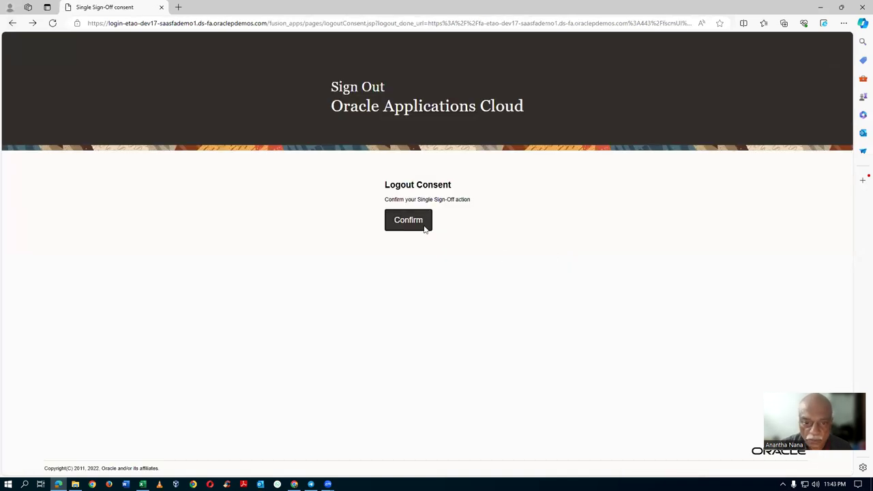
left_click(408, 220)
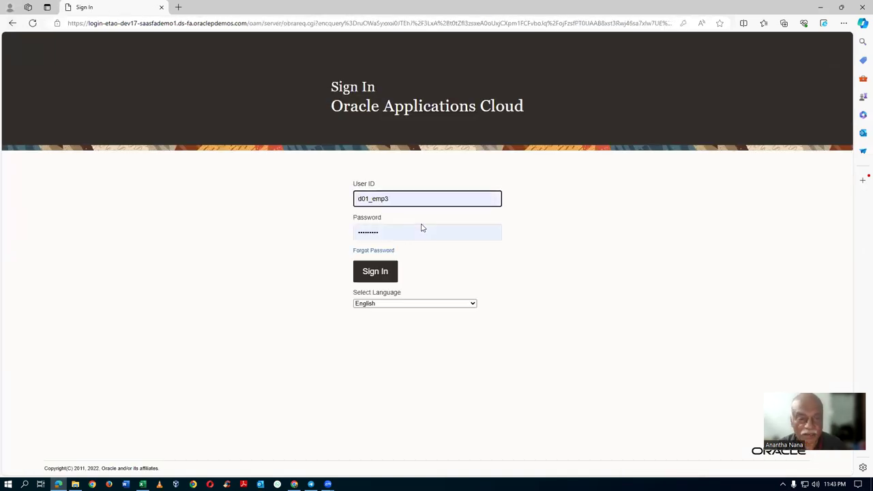
Step: Sign in as d01_emp4 by changing the user ID's last digit to 4
left_click(413, 199)
key("BackSpace")
type("4")
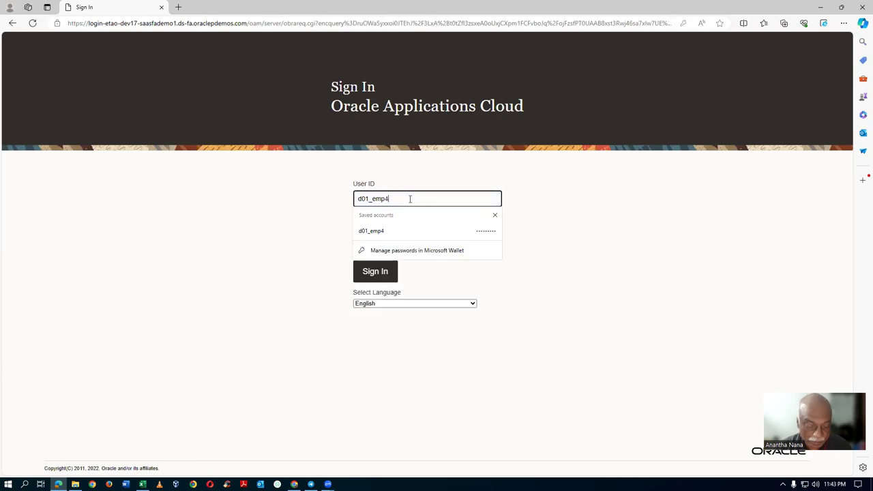
key("Tab")
left_click(385, 275)
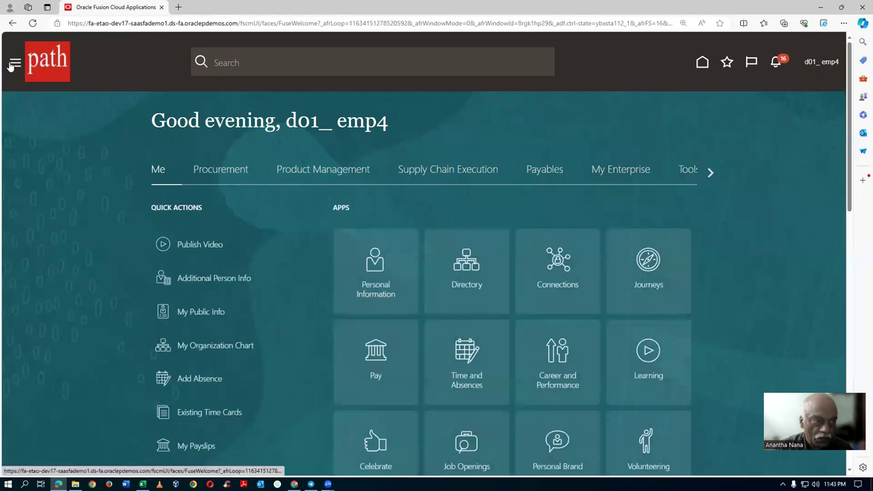
Step: Open d01_emp4's NIR_150 approval task for laptop item d01_1090 via Navigator > Tools
left_click(13, 64)
left_click(25, 236)
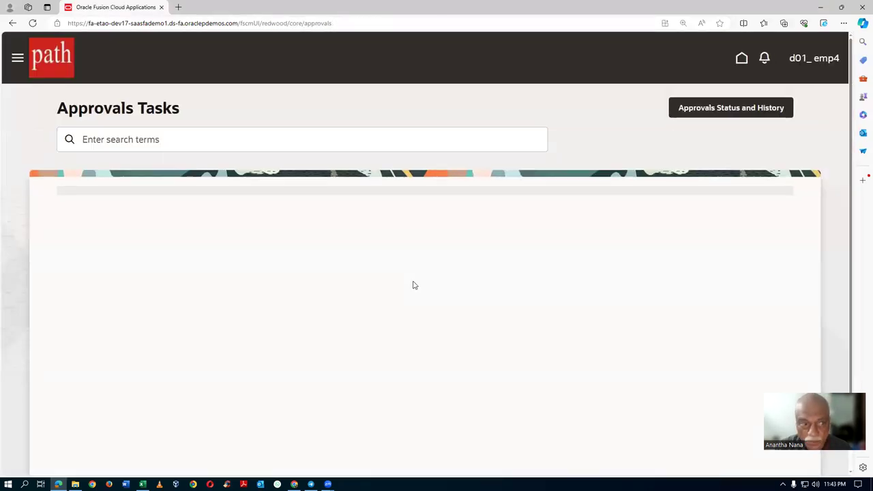
left_click(164, 244)
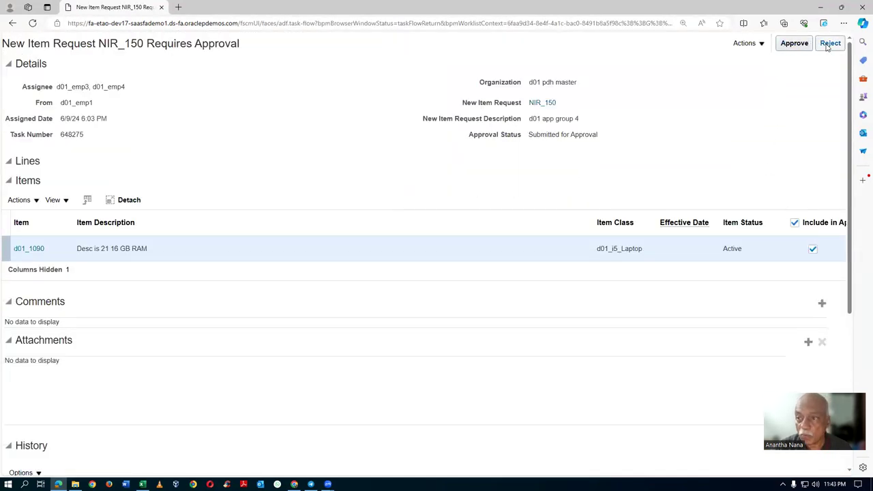
Step: Approve New Item Request NIR_150, then switch to the requester's browser window
left_click(747, 45)
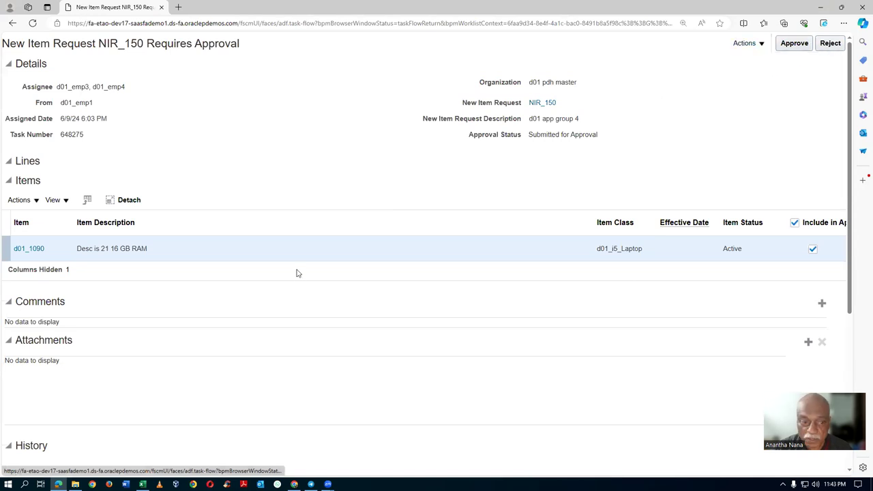
scroll(253, 396, "down", 4)
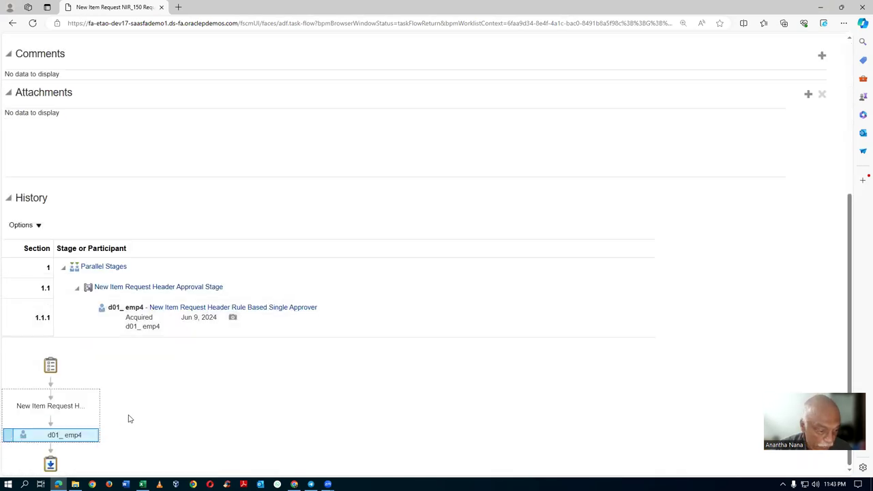
scroll(764, 195, "up", 4)
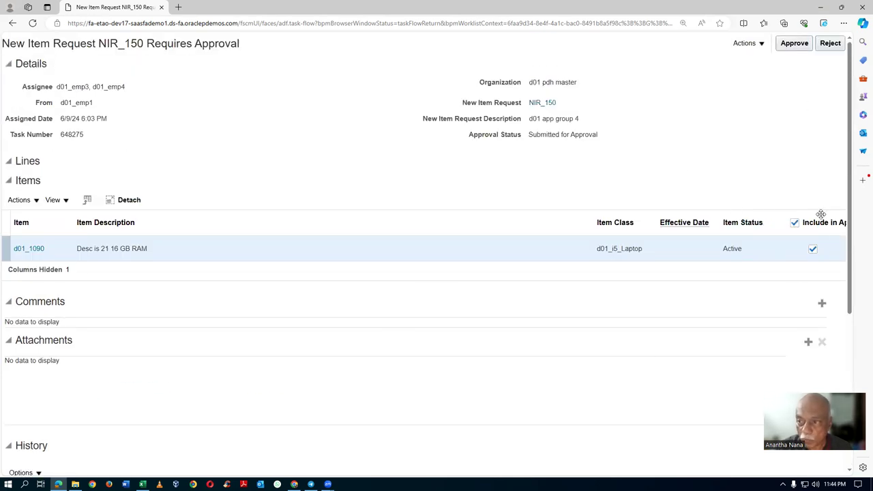
scroll(98, 393, "down", 3)
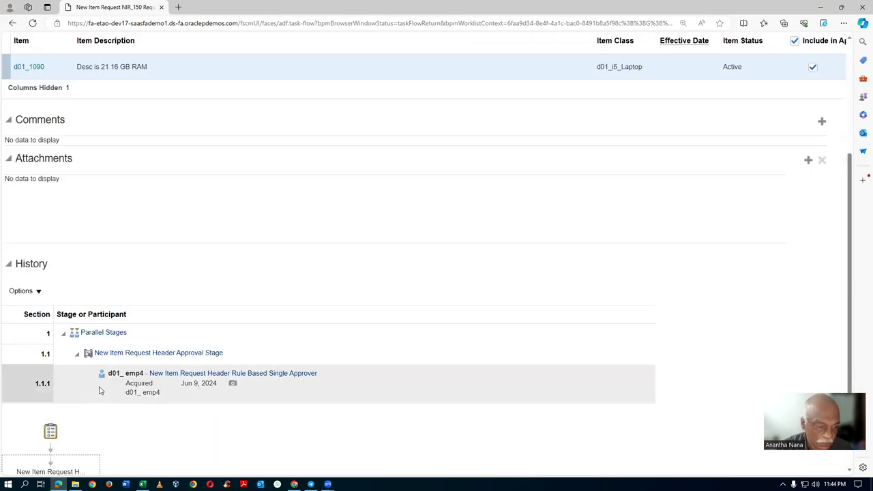
scroll(101, 389, "down", 1)
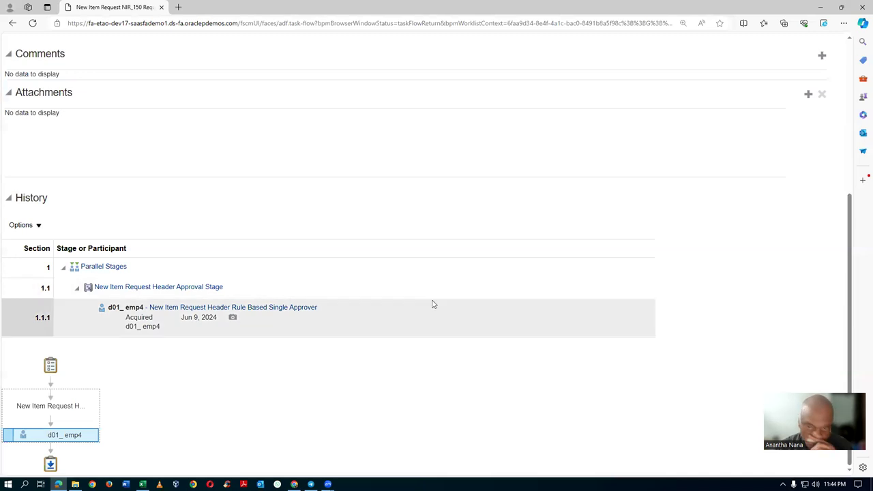
scroll(432, 302, "up", 4)
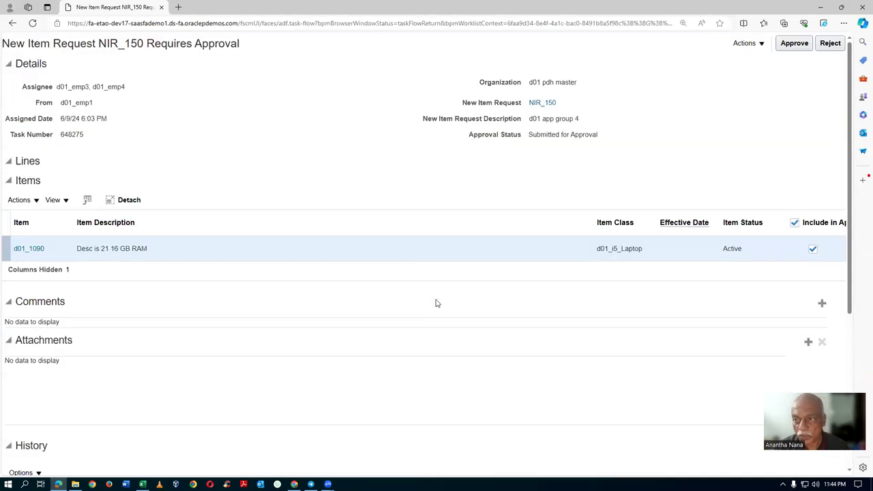
left_click(793, 45)
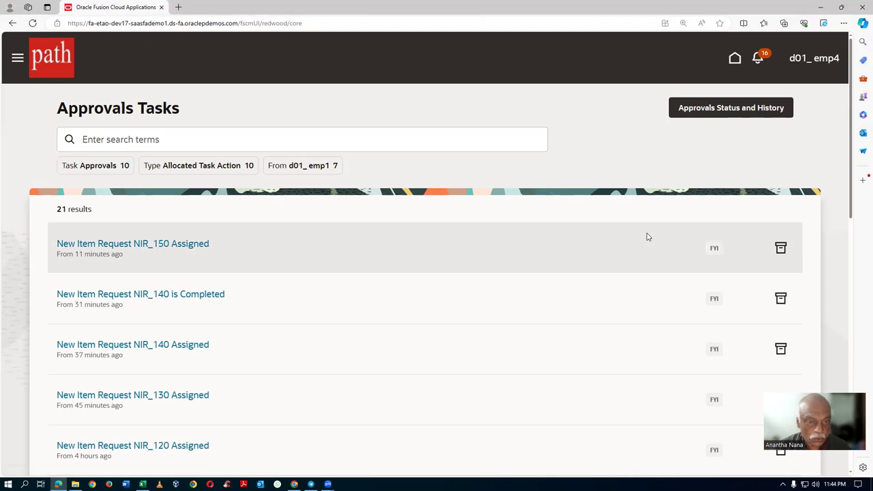
key("alt+Tab")
key("alt+Tab")
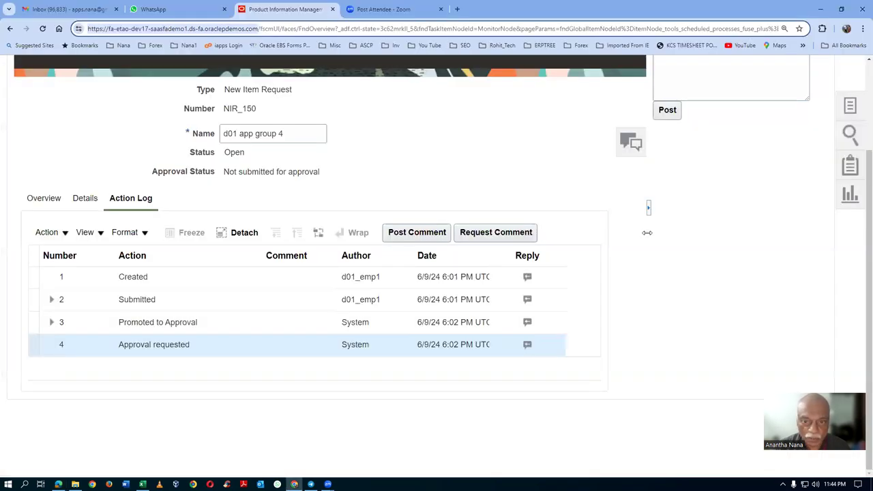
Step: Cancel out of the request edit page without saving and rerun the NIR_150 search
scroll(648, 232, "up", 2)
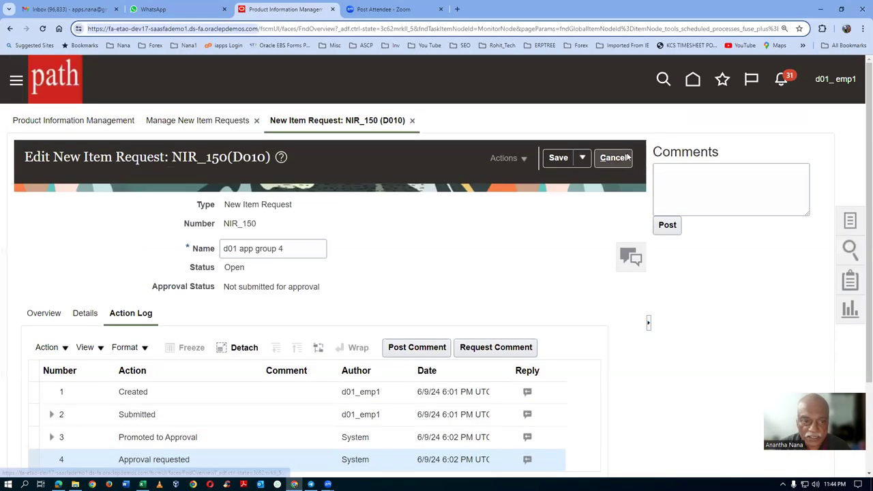
scroll(238, 348, "down", 2)
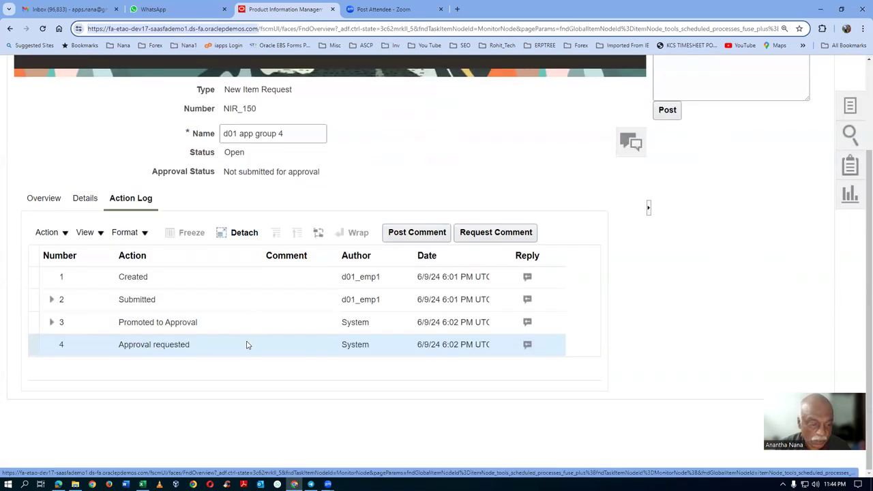
scroll(526, 227, "up", 2)
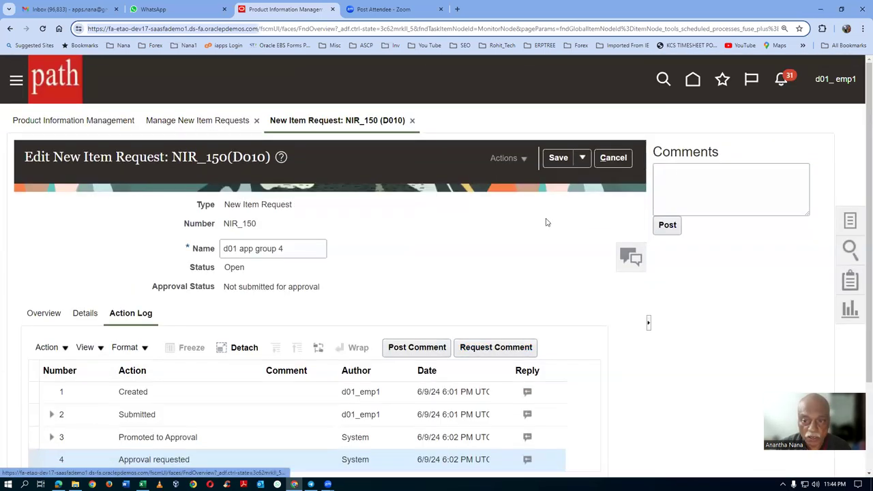
left_click(612, 157)
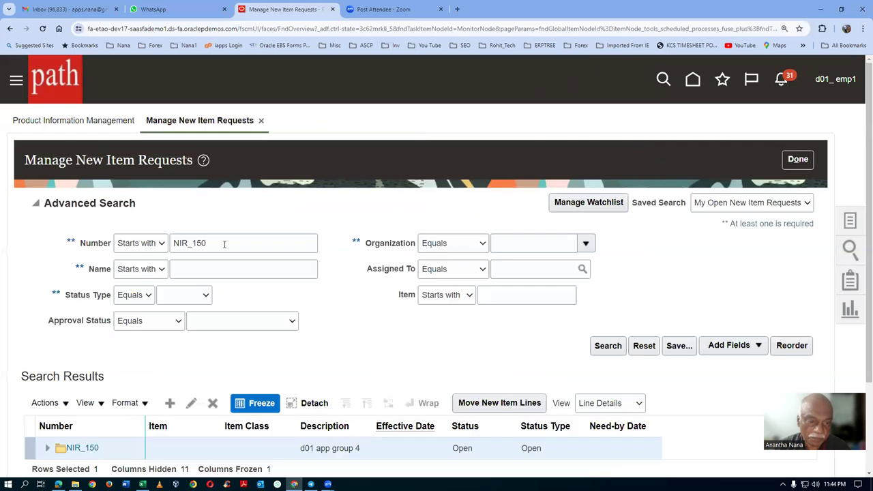
left_click(608, 346)
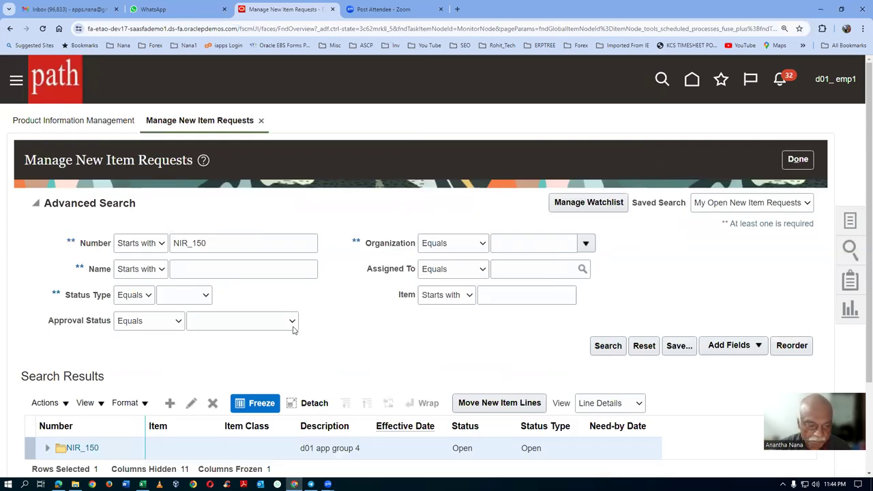
Step: Open NIR_150 and review its Scheduled status, Approved approval status and d01_emp4's approval in the action log
scroll(152, 268, "down", 2)
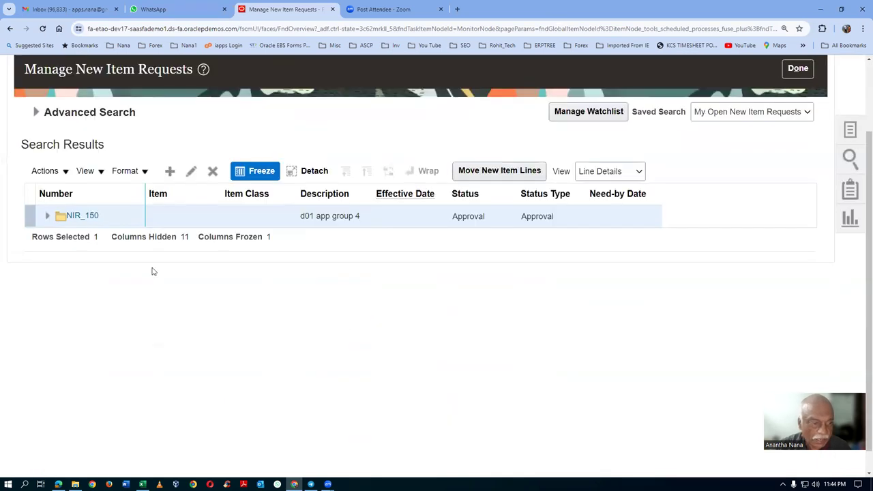
left_click(81, 221)
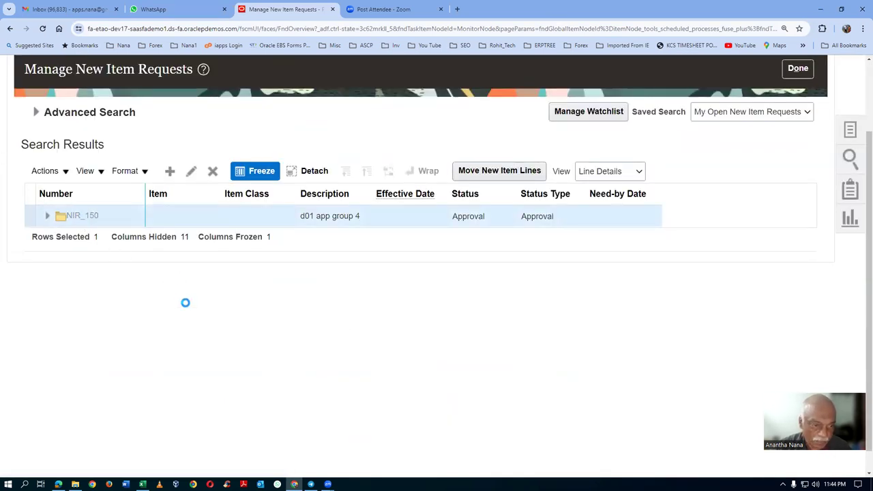
scroll(185, 307, "down", 2)
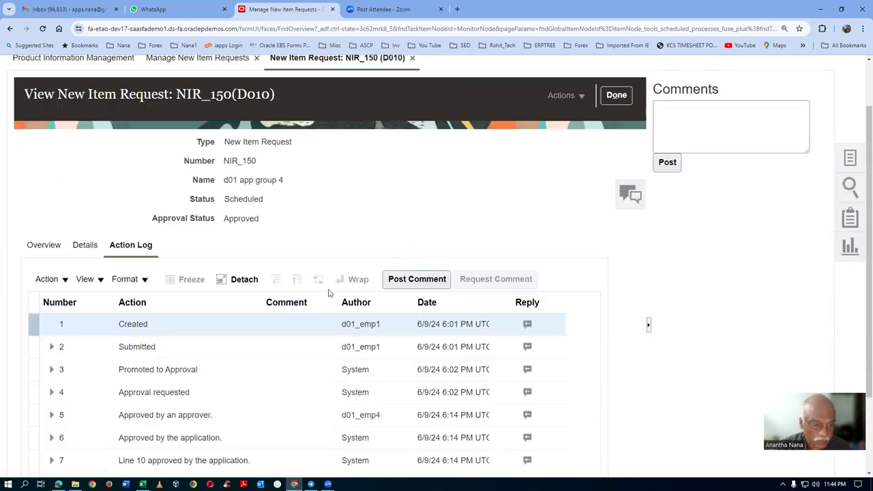
scroll(328, 290, "down", 2)
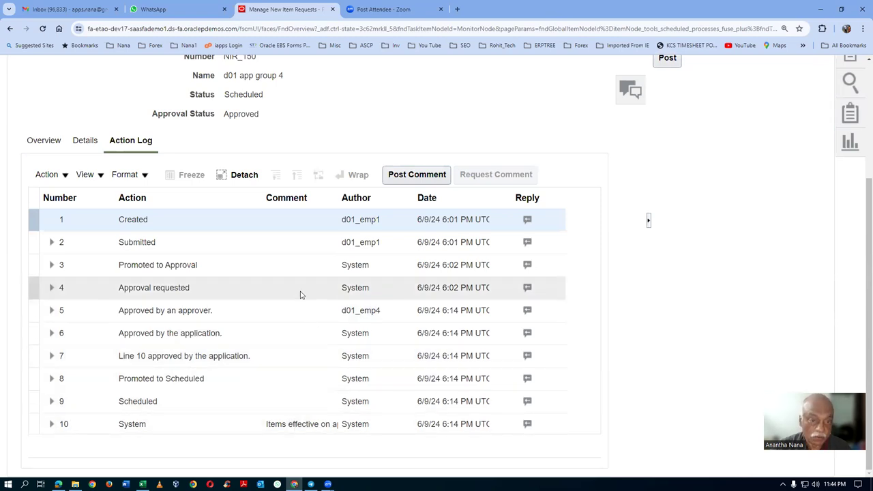
scroll(301, 295, "up", 3)
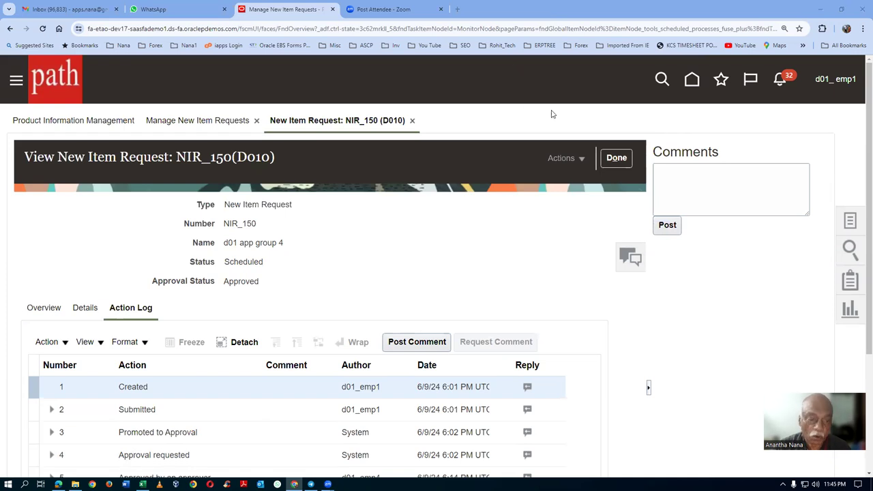
Step: In a duplicated browser tab, go to Product Information Management's Browse Items page
right_click(307, 11)
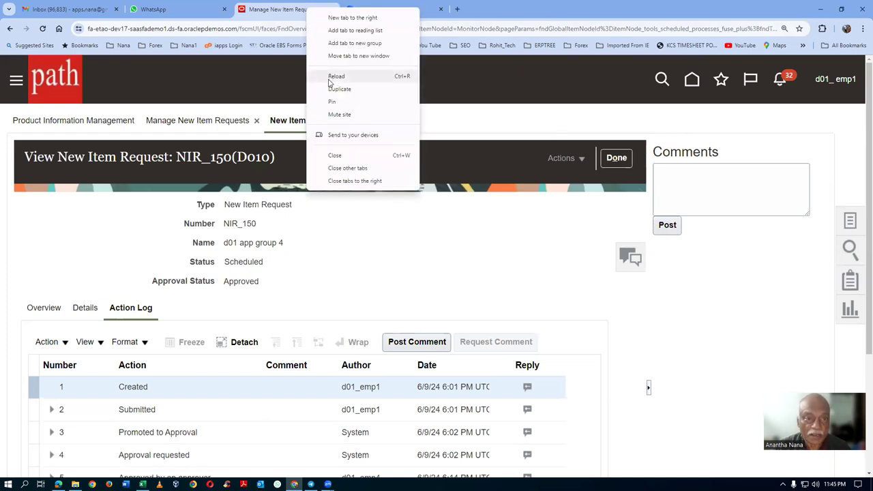
left_click(331, 89)
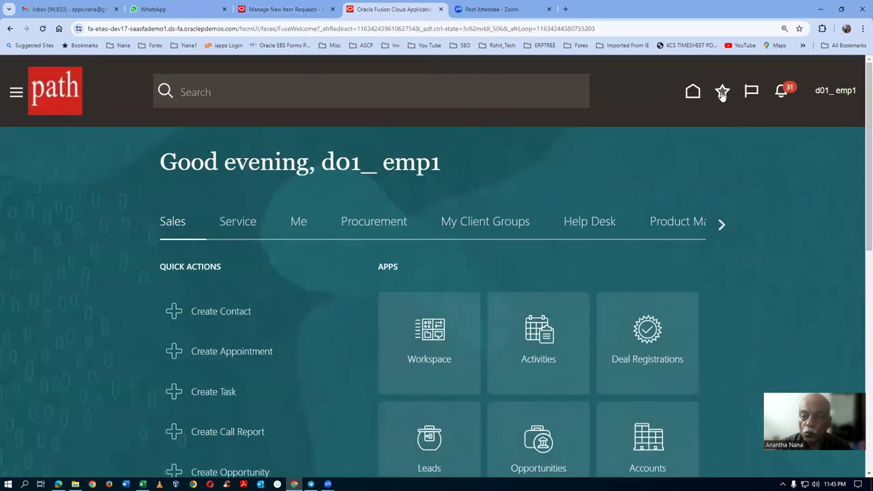
left_click(722, 91)
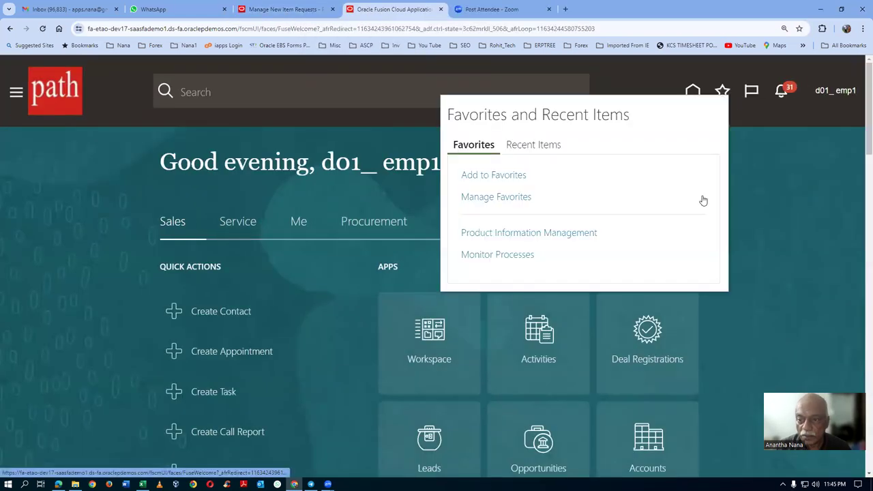
left_click(526, 235)
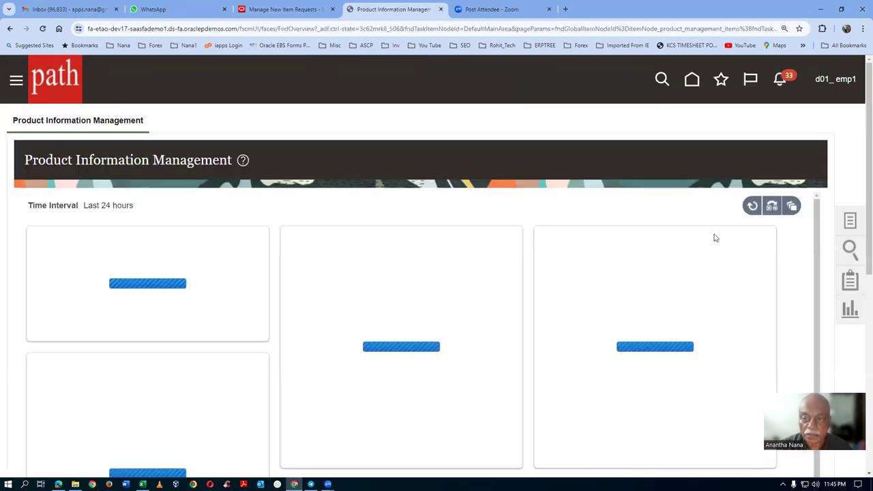
left_click(853, 222)
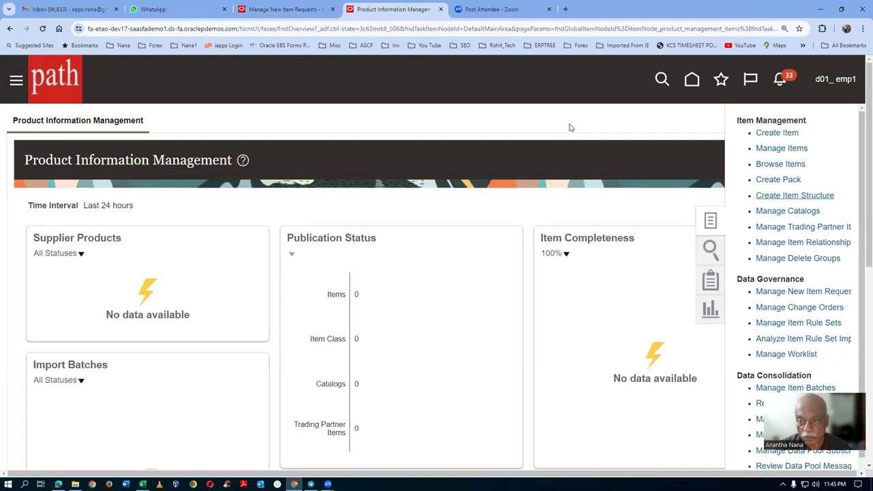
left_click(759, 166)
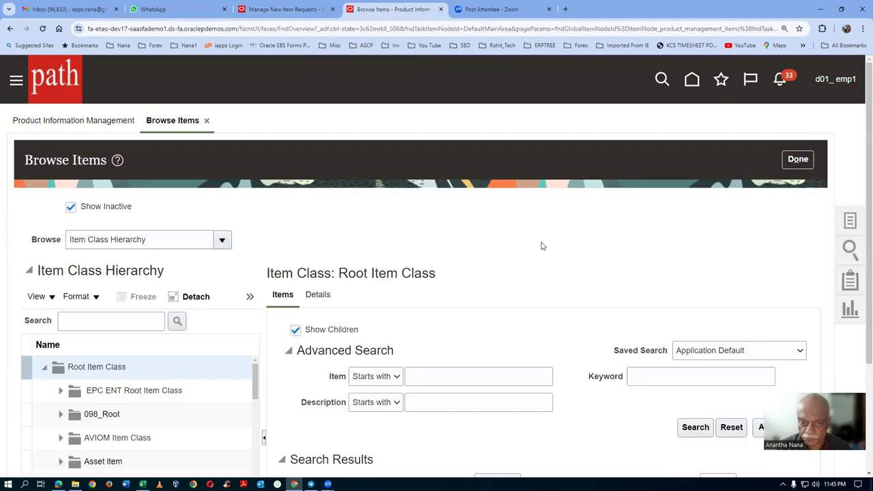
Step: Search for item d01_1090 and view the laptop item's Approved (NIR_150) status
left_click(445, 372)
type("d")
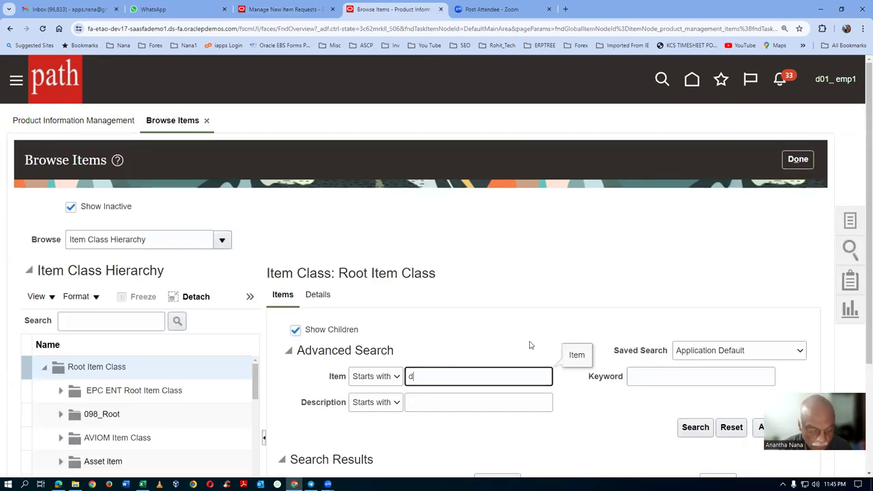
type("01_1090")
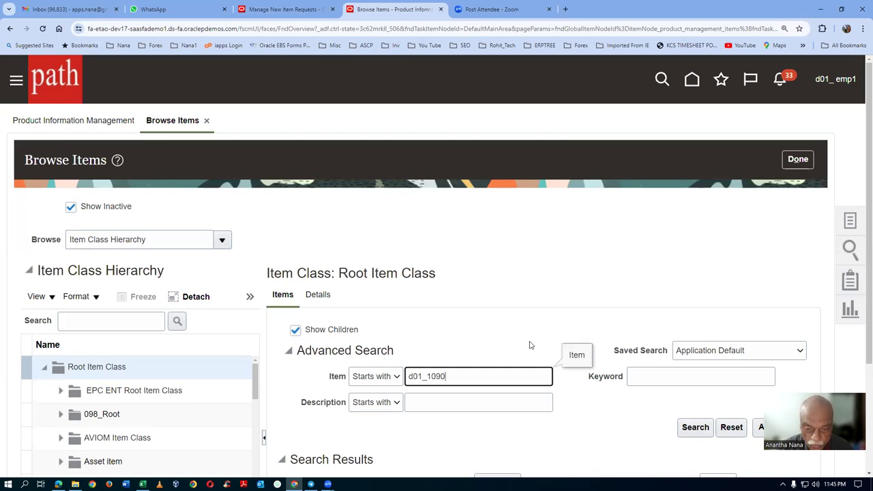
left_click(702, 428)
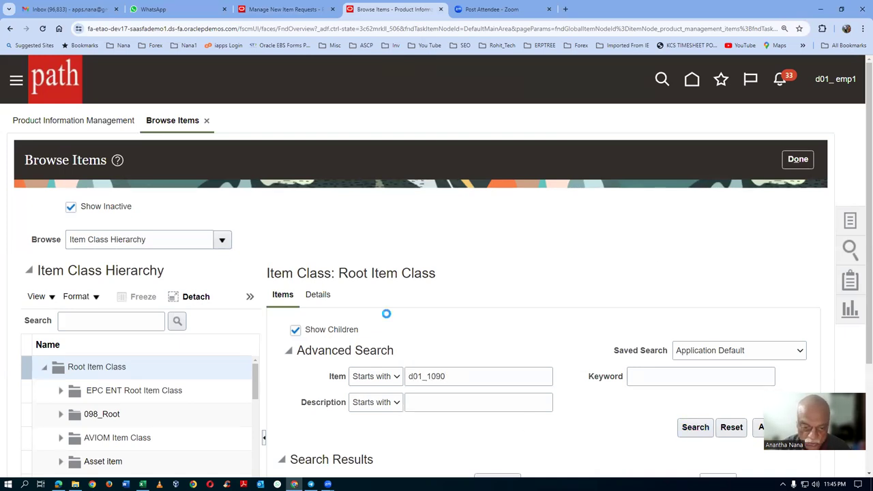
scroll(394, 327, "down", 2)
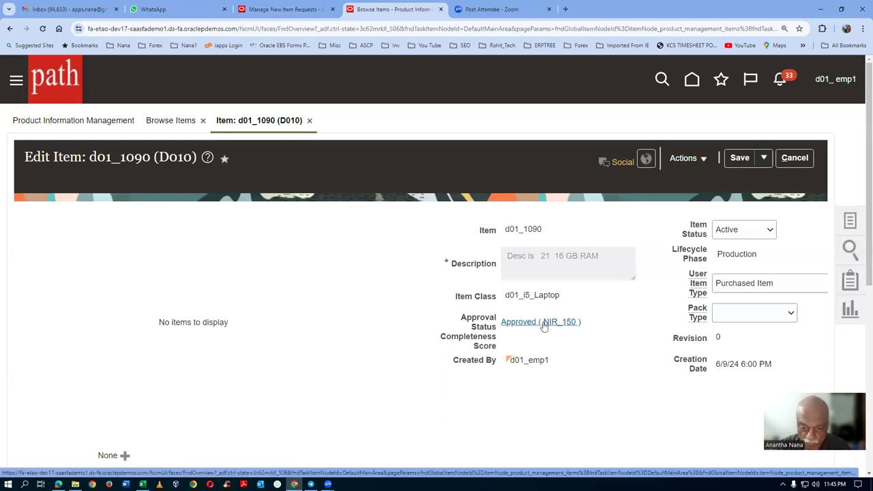
Step: Open NIR_150 from the item's Approved link and scroll its action log to Promoted to Completed
left_click(543, 323)
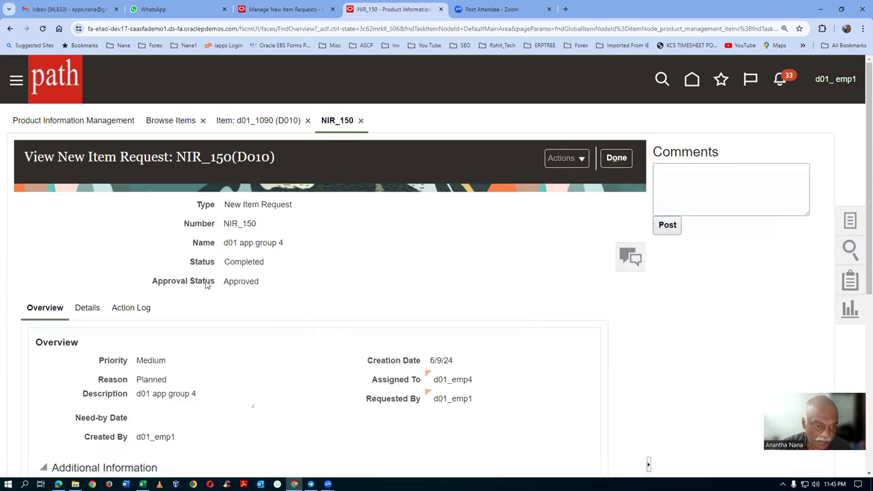
left_click(130, 308)
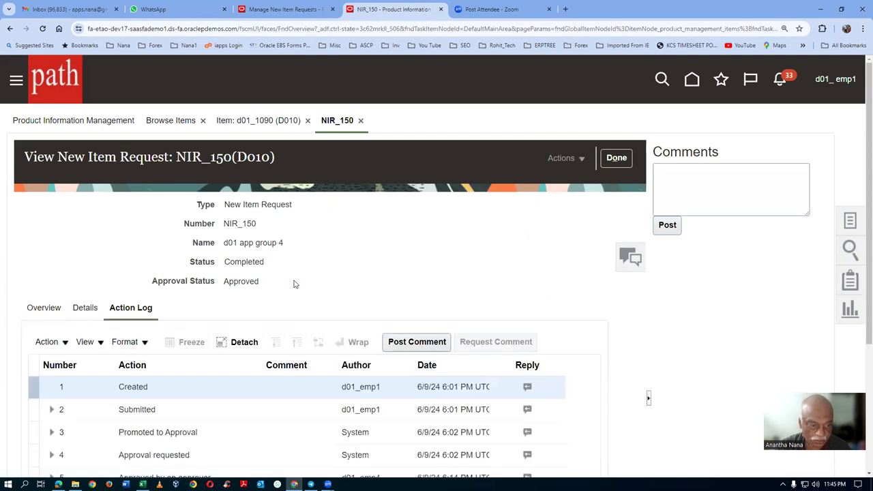
scroll(294, 285, "down", 3)
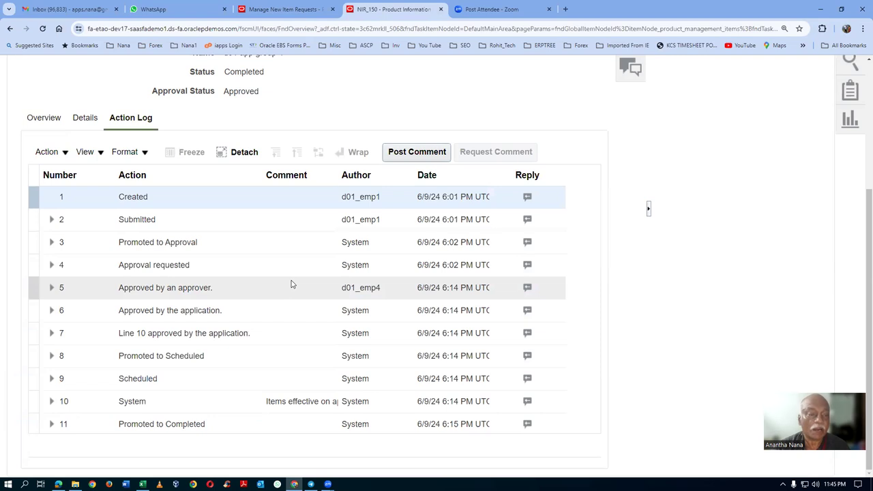
scroll(291, 285, "up", 3)
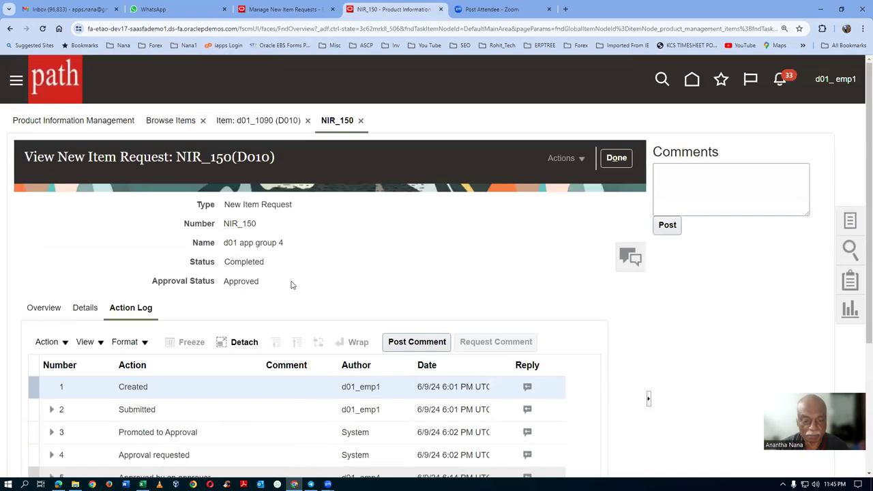